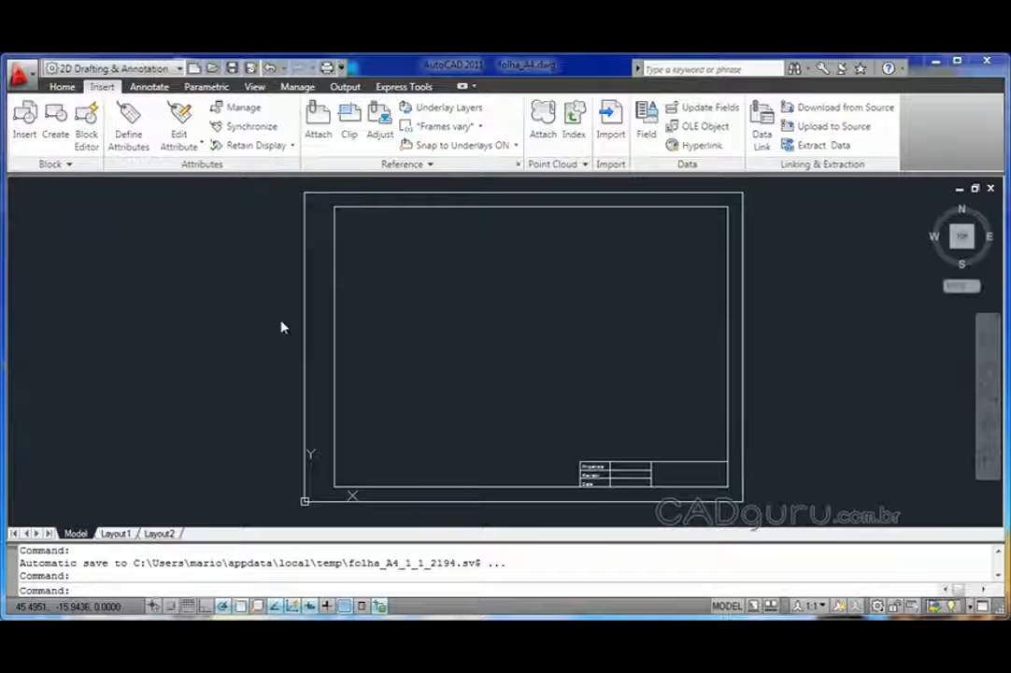
# - Start an attribute definition with the tag projetista and the prompt "Nome do projetista"
pyautogui.click(136, 142)
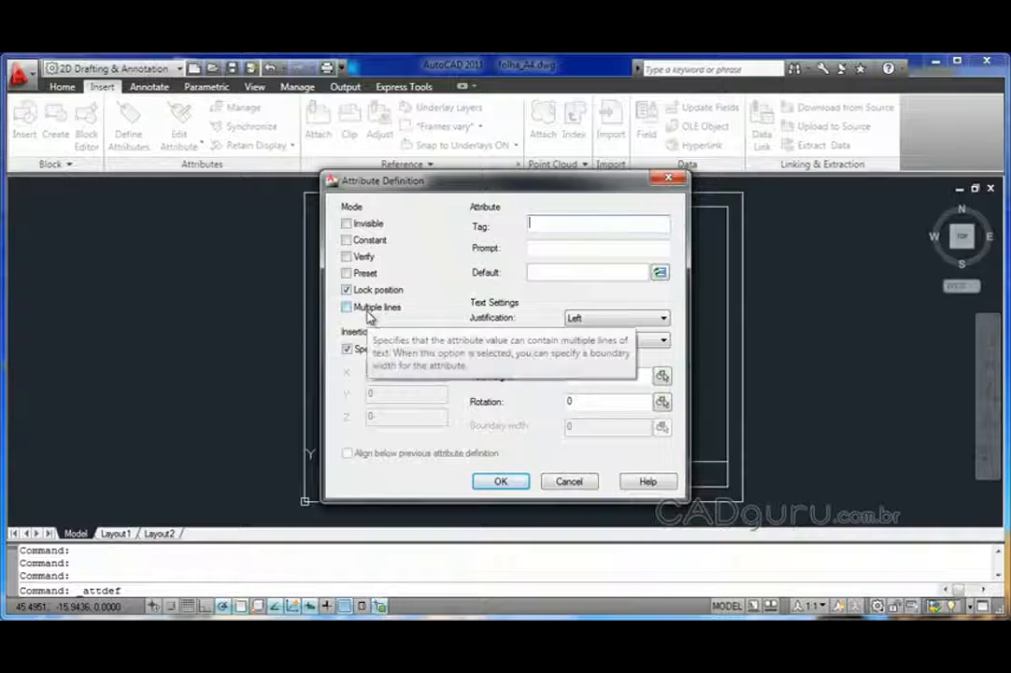
pyautogui.click(536, 248)
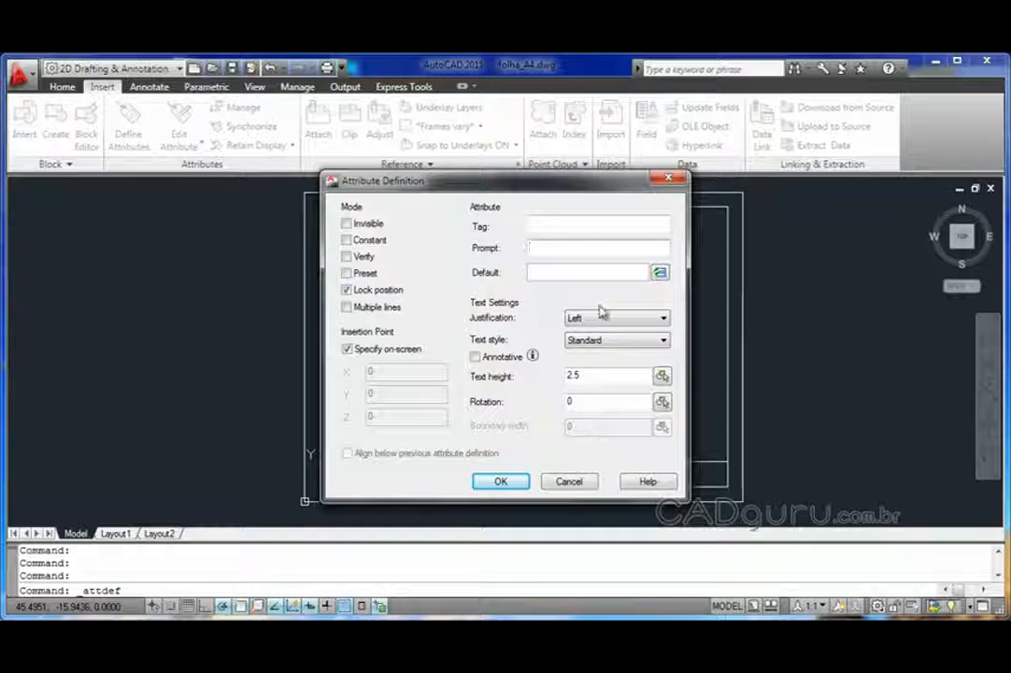
pyautogui.click(628, 339)
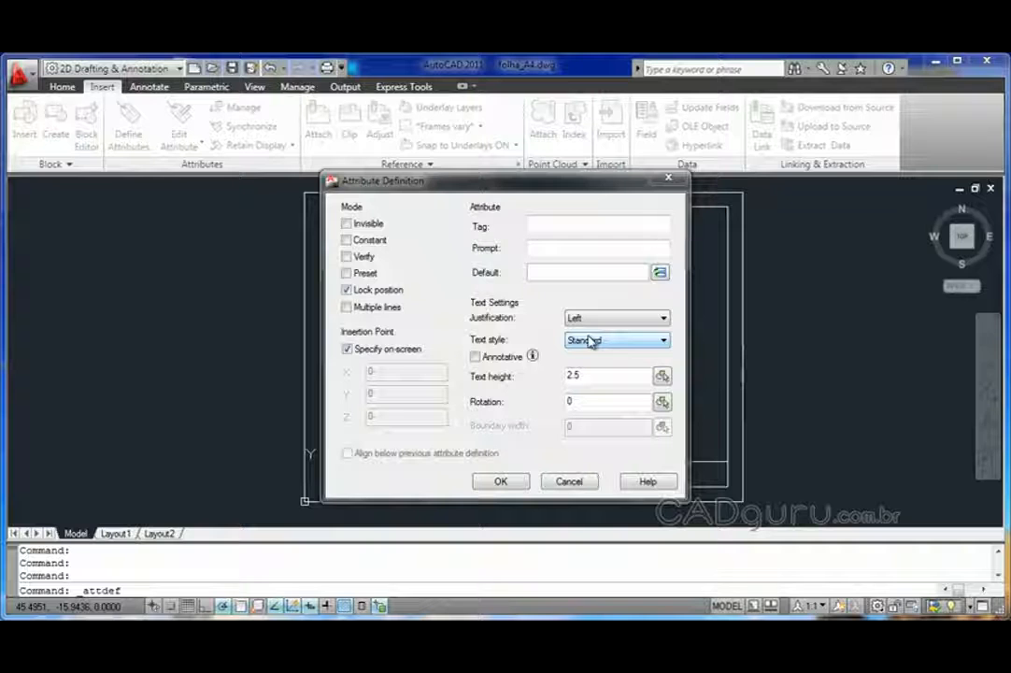
pyautogui.click(546, 223)
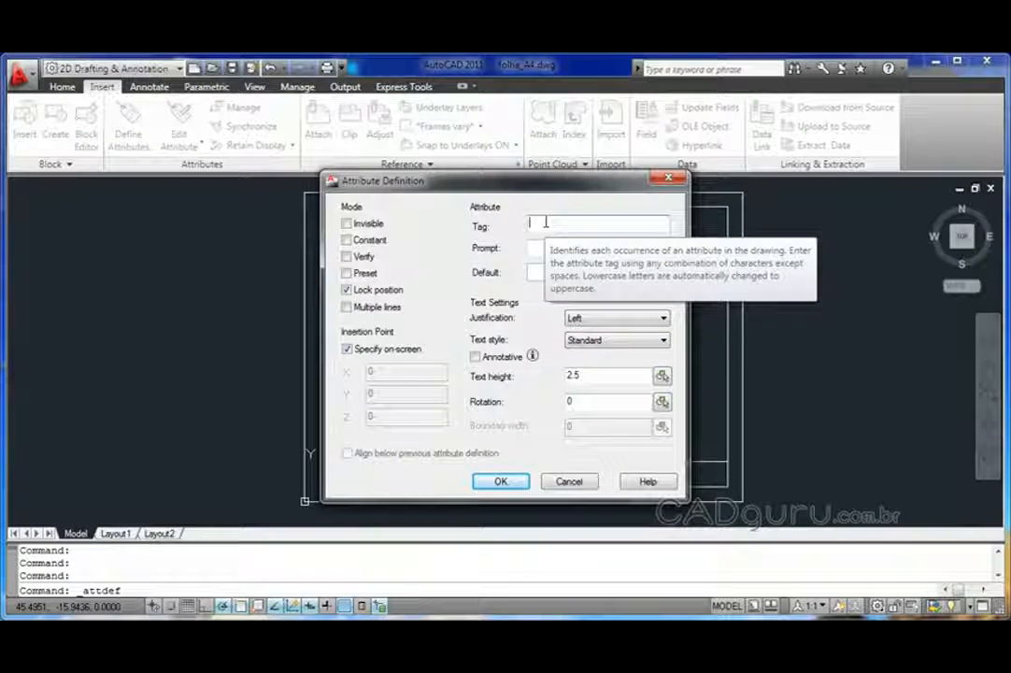
pyautogui.write('pro')
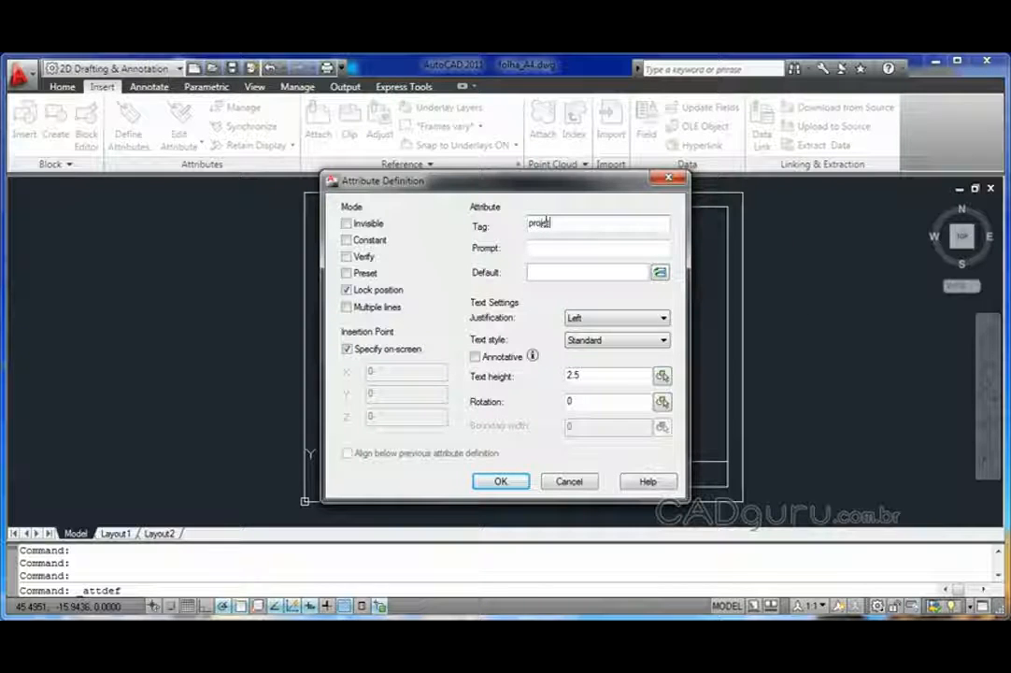
pyautogui.write('jetista')
pyautogui.click(571, 247)
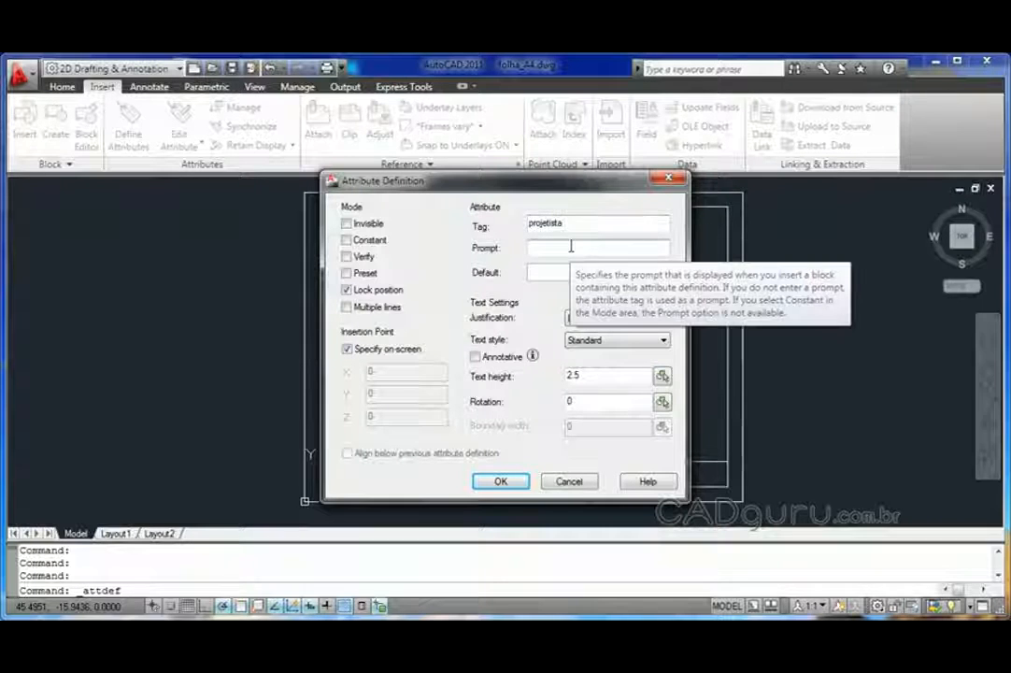
pyautogui.write('No')
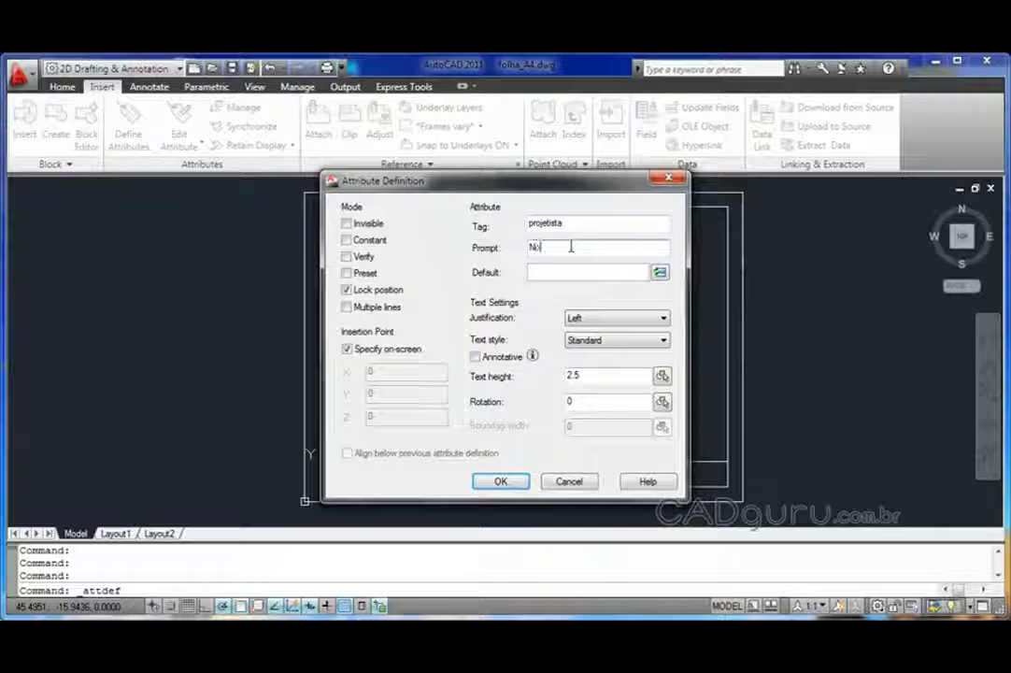
pyautogui.write('me do p')
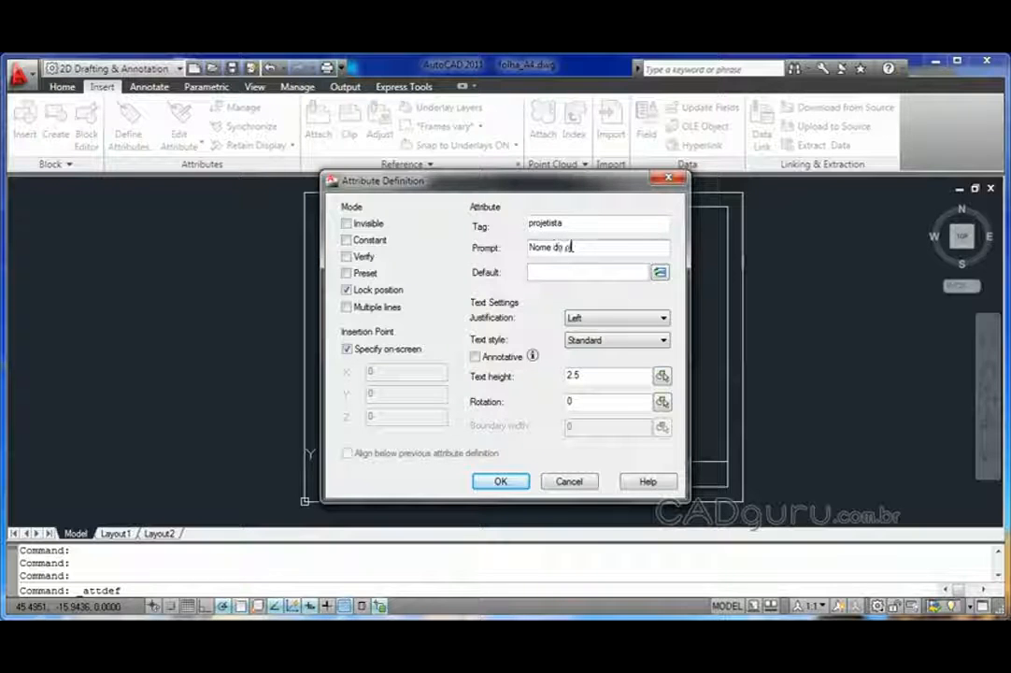
pyautogui.write('rojetista')
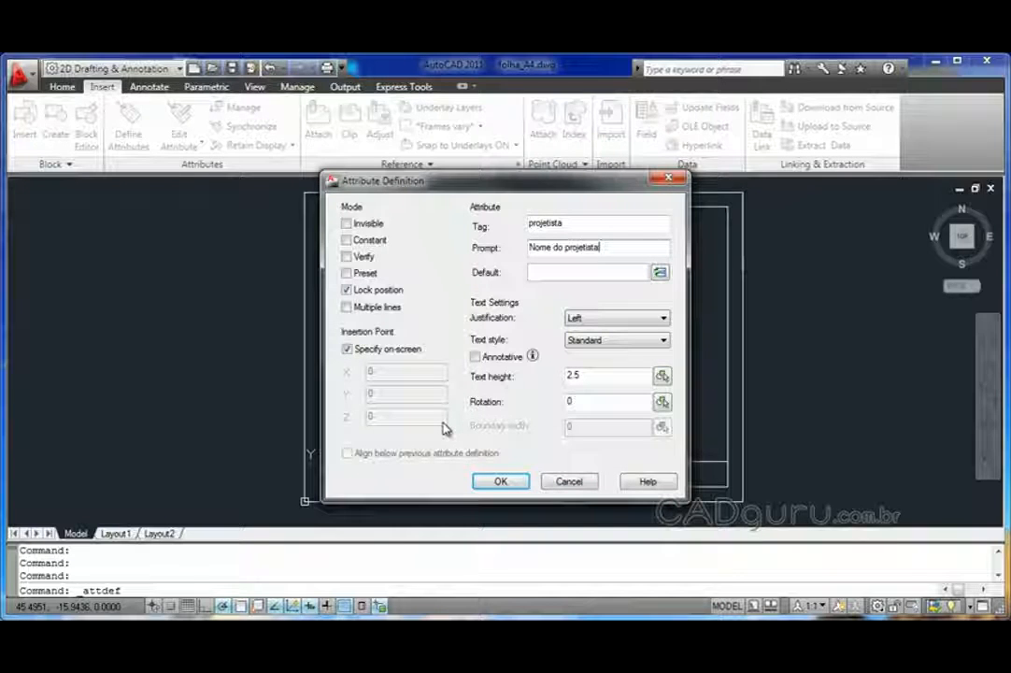
# - Place the projetista attribute near the title block and move it into the empty cell beside the Projetista label
pyautogui.click(500, 481)
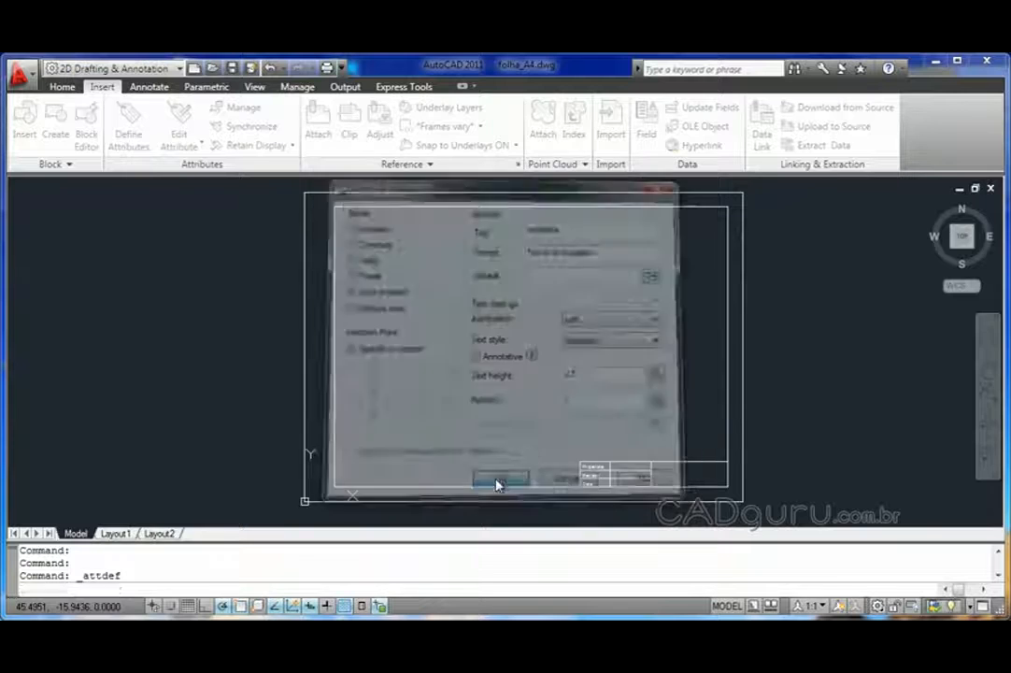
pyautogui.scroll(5, 576, 474)
pyautogui.click(587, 401)
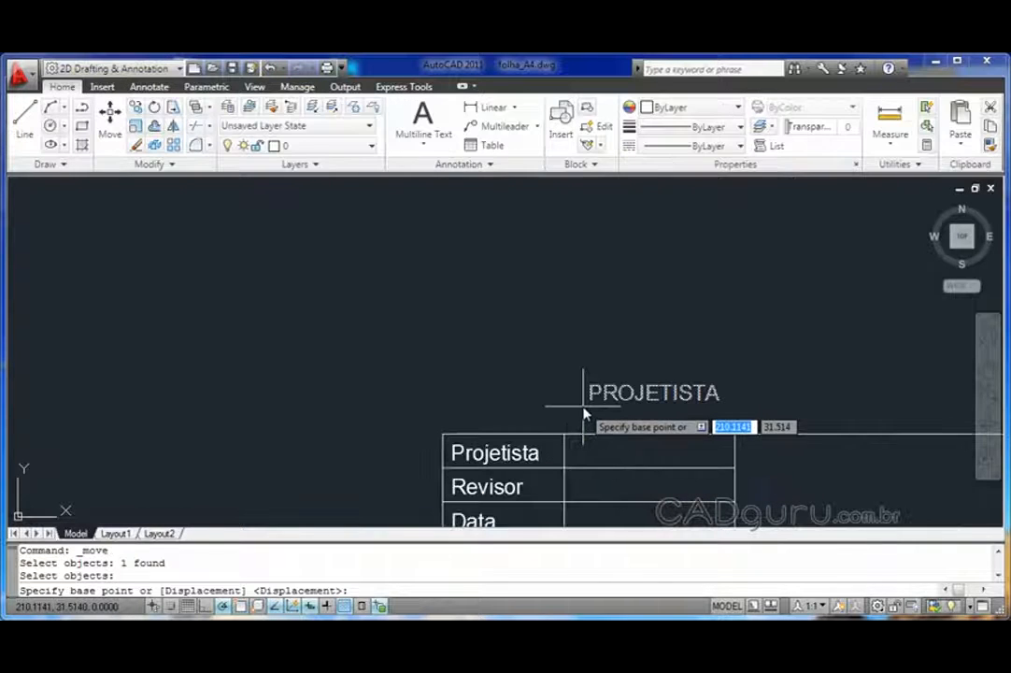
pyautogui.click(586, 411)
pyautogui.click(587, 462)
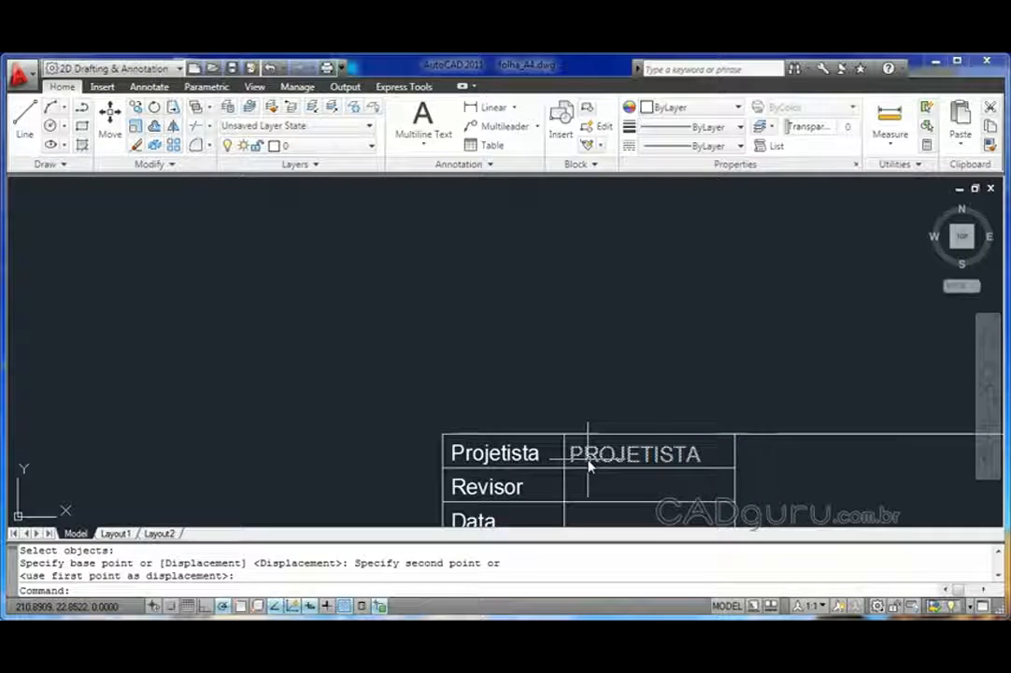
# - Copy the PROJETISTA attribute one row down into the empty cell beside the Revisor label
pyautogui.click(588, 459)
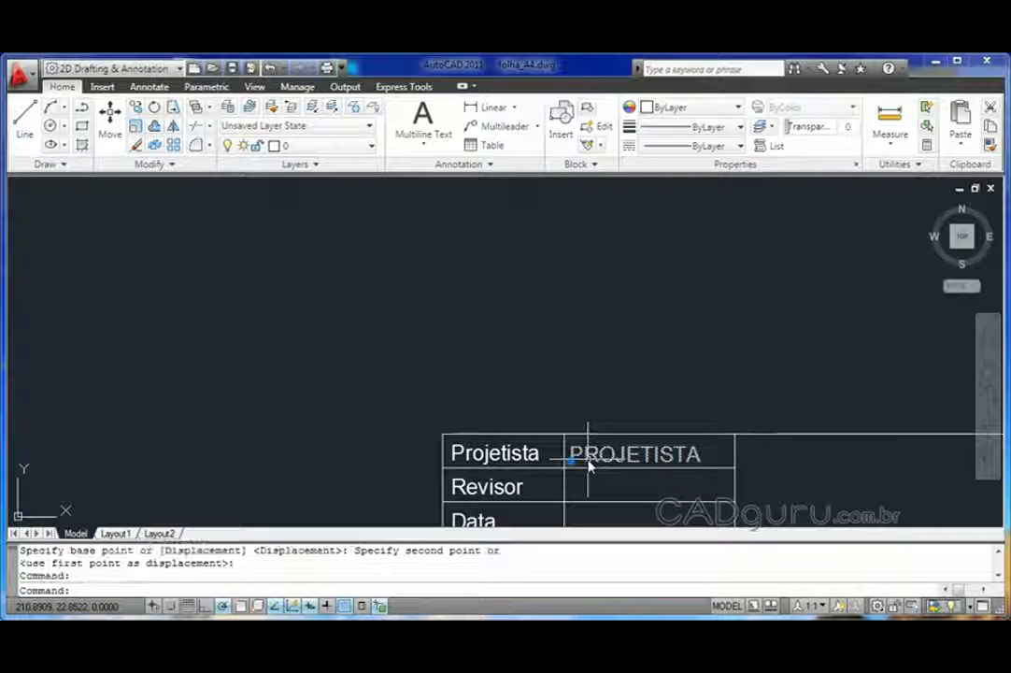
pyautogui.click(134, 109)
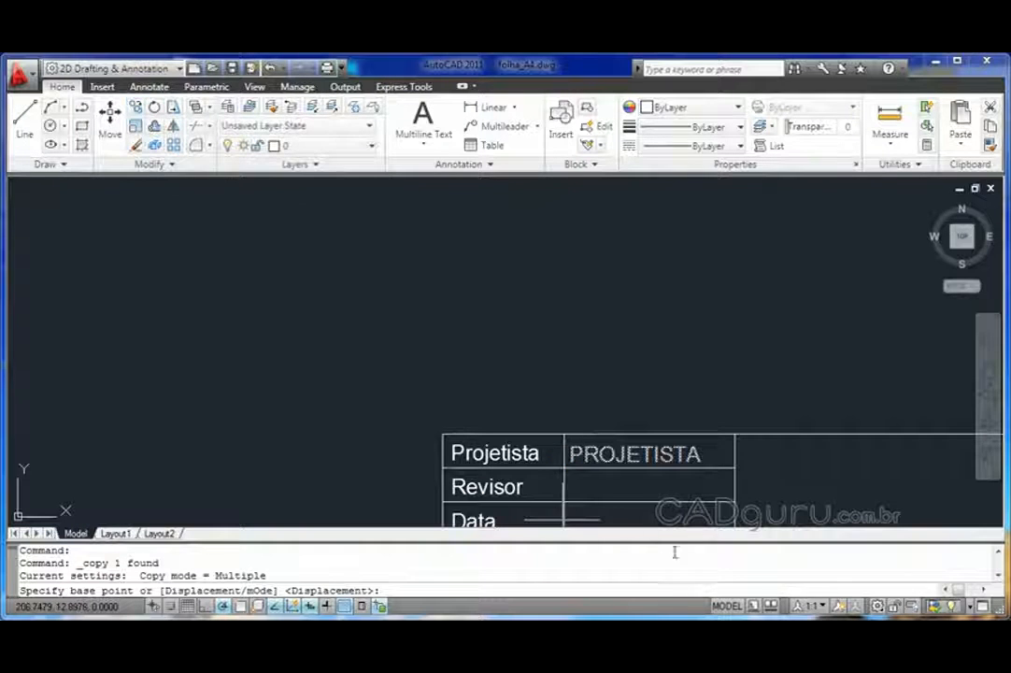
pyautogui.click(565, 470)
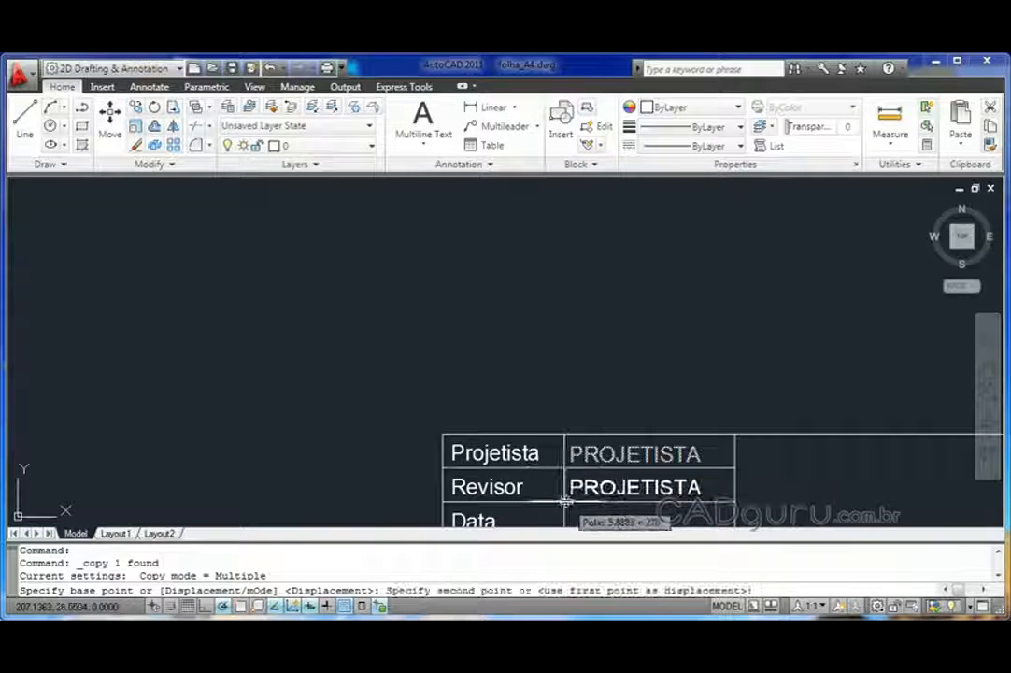
pyautogui.click(567, 502)
pyautogui.press('Return')
# - Edit the copied attribute in the Revisor row, setting its tag to REVISOR and its prompt to "Nome do revisor"
pyautogui.doubleClick(587, 494)
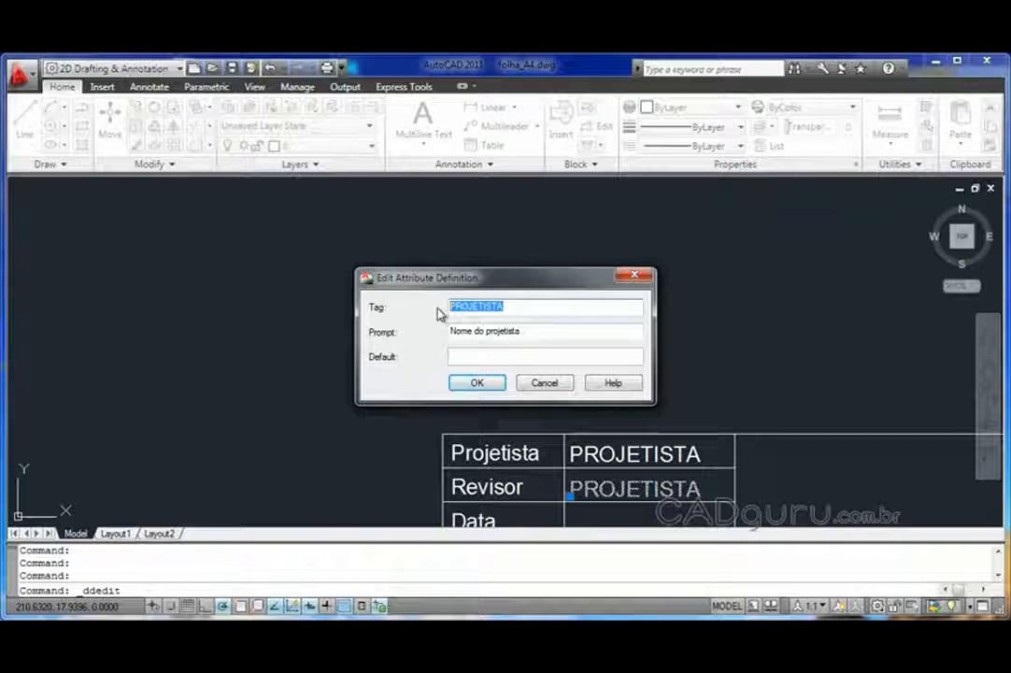
pyautogui.write('REVISOR')
pyautogui.moveTo(485, 332); pyautogui.dragTo(520, 329)
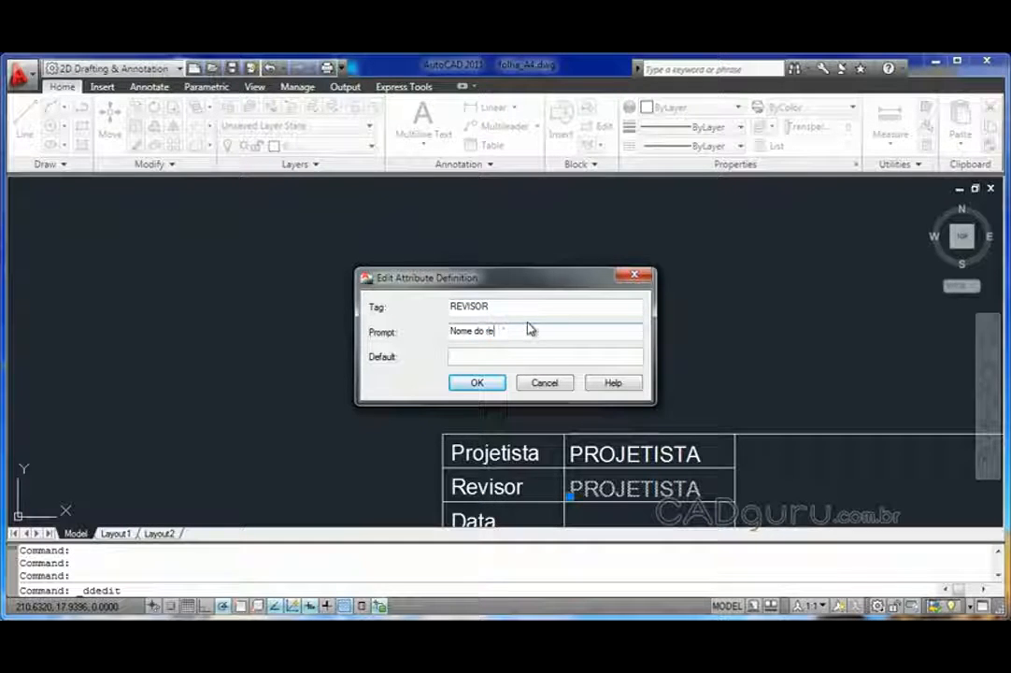
pyautogui.write('revisor')
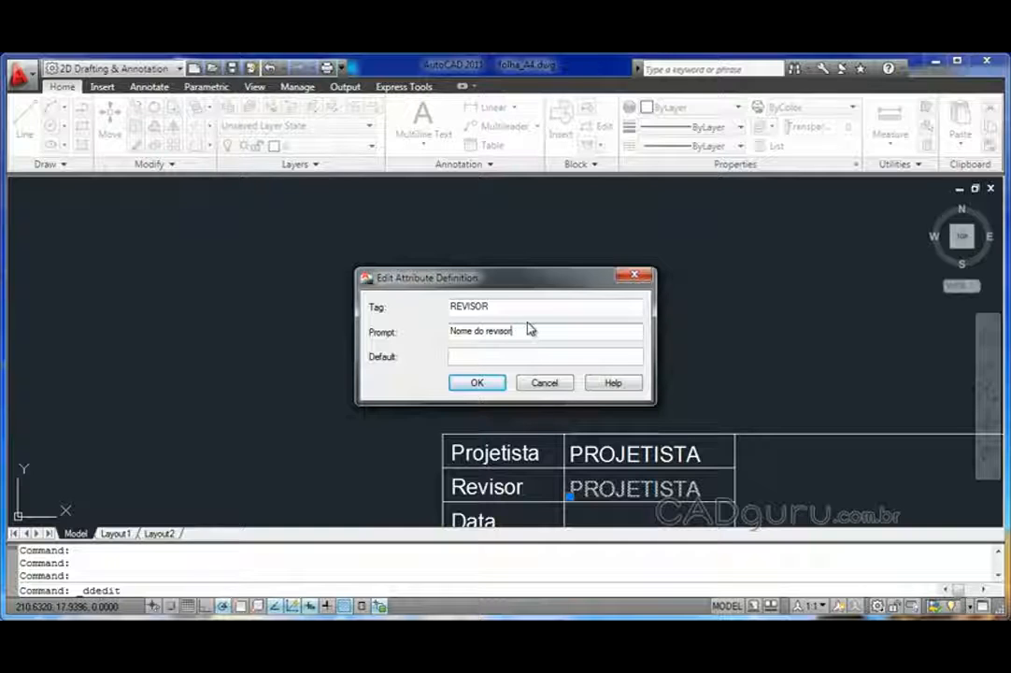
pyautogui.click(477, 384)
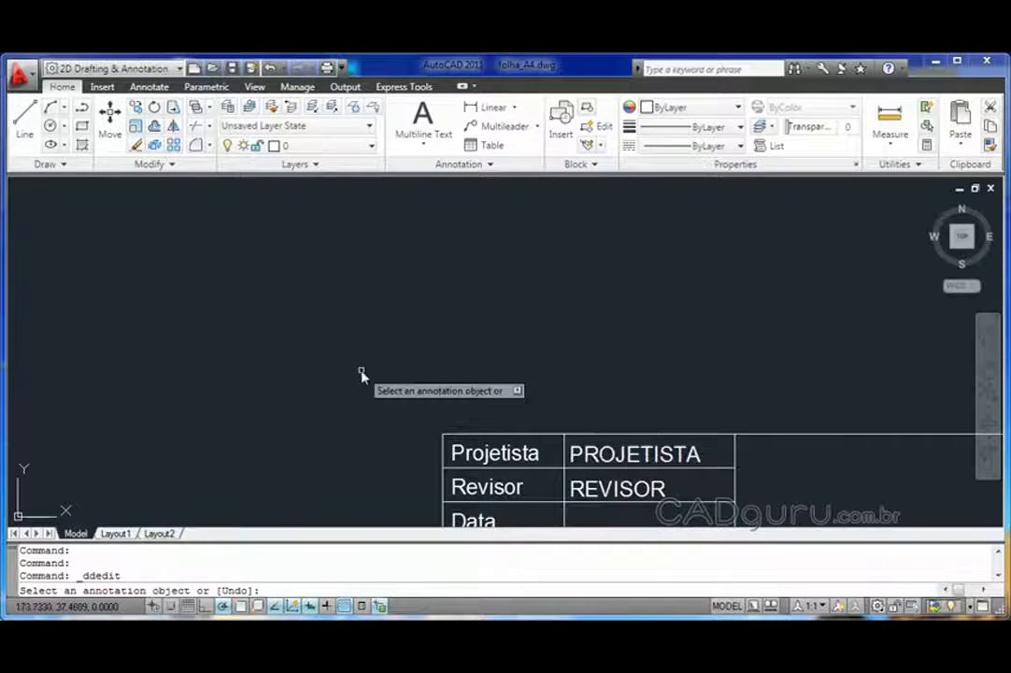
pyautogui.press('Escape')
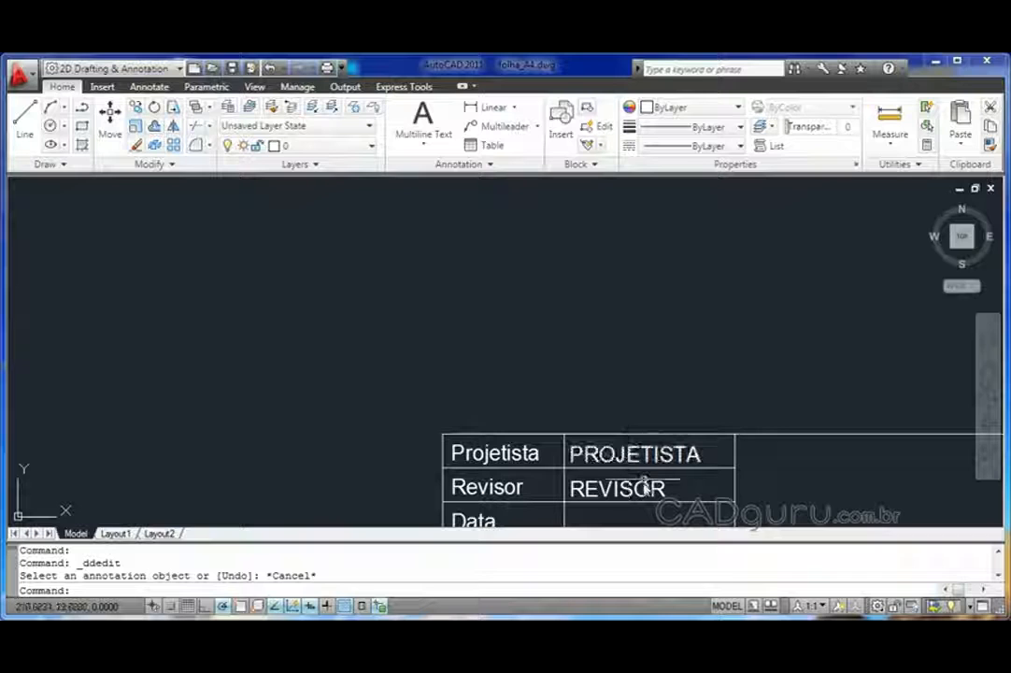
# - Start a new attribute definition in Constant mode with the tag data
pyautogui.moveTo(689, 493); pyautogui.dragTo(485, 348, button='middle')
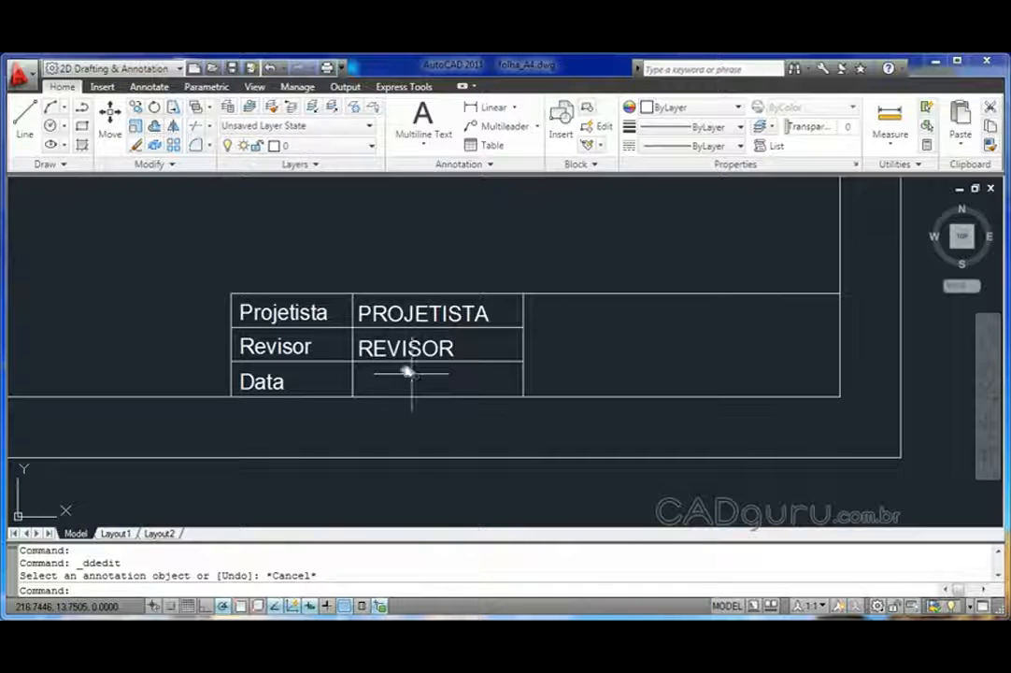
pyautogui.click(101, 87)
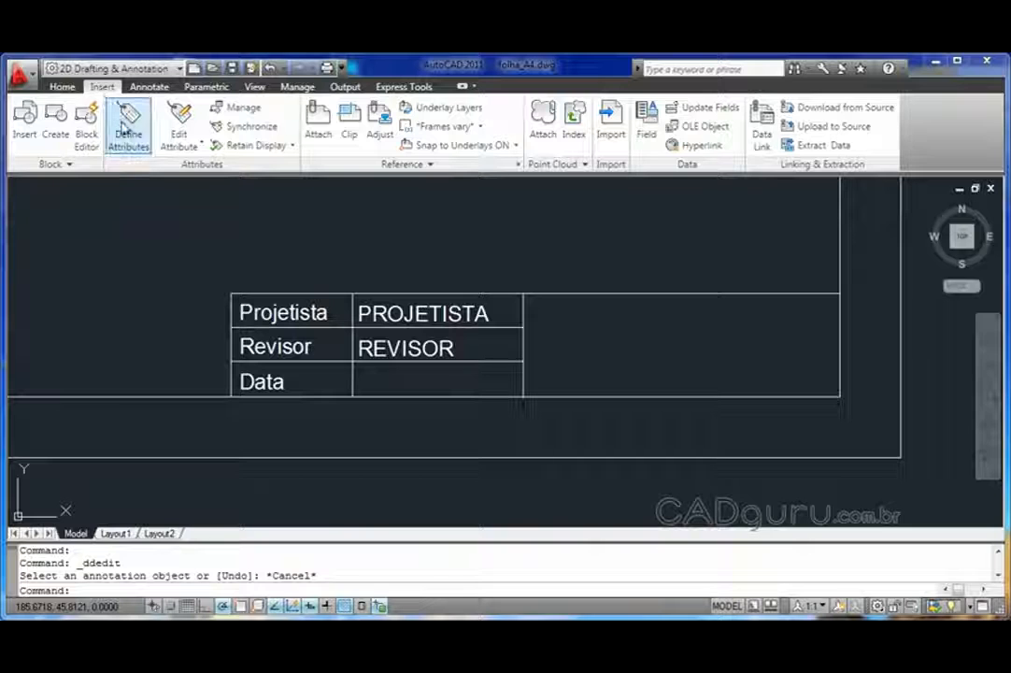
pyautogui.click(131, 136)
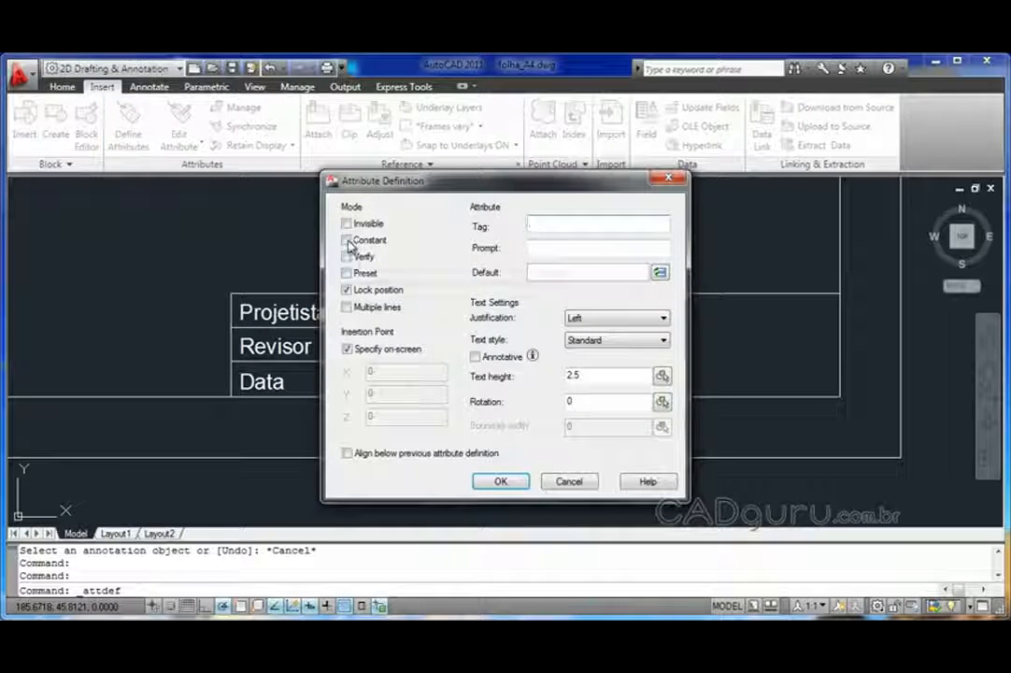
pyautogui.click(348, 241)
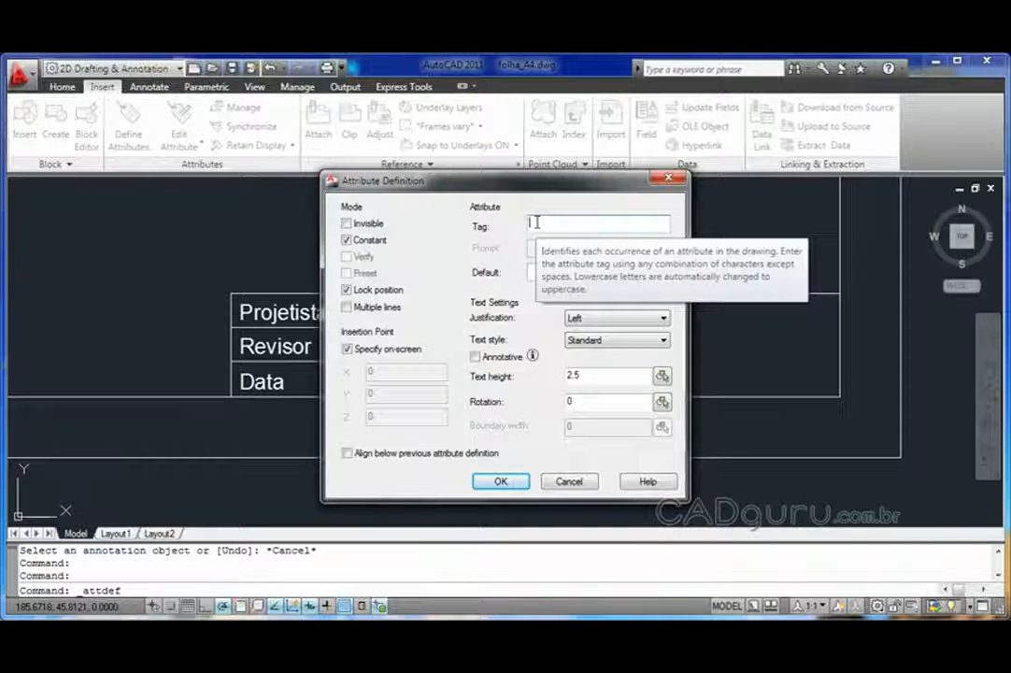
pyautogui.write('data')
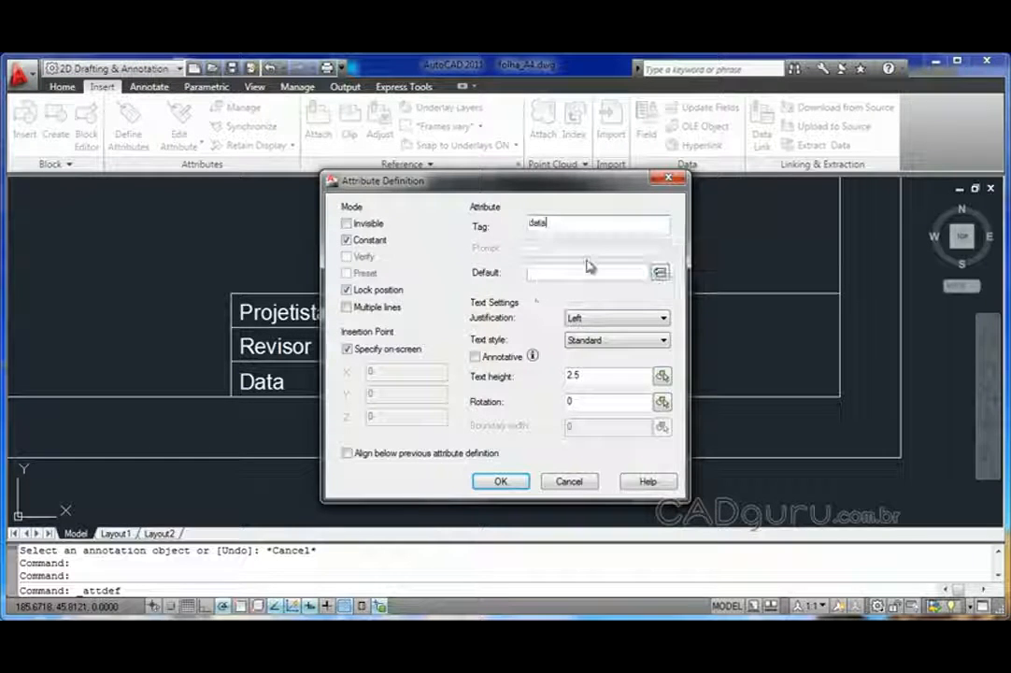
# - Use the Date & Time field CreateDate in d-MMM-yy format as the default value and place the attribute beside the Data label
pyautogui.click(529, 273)
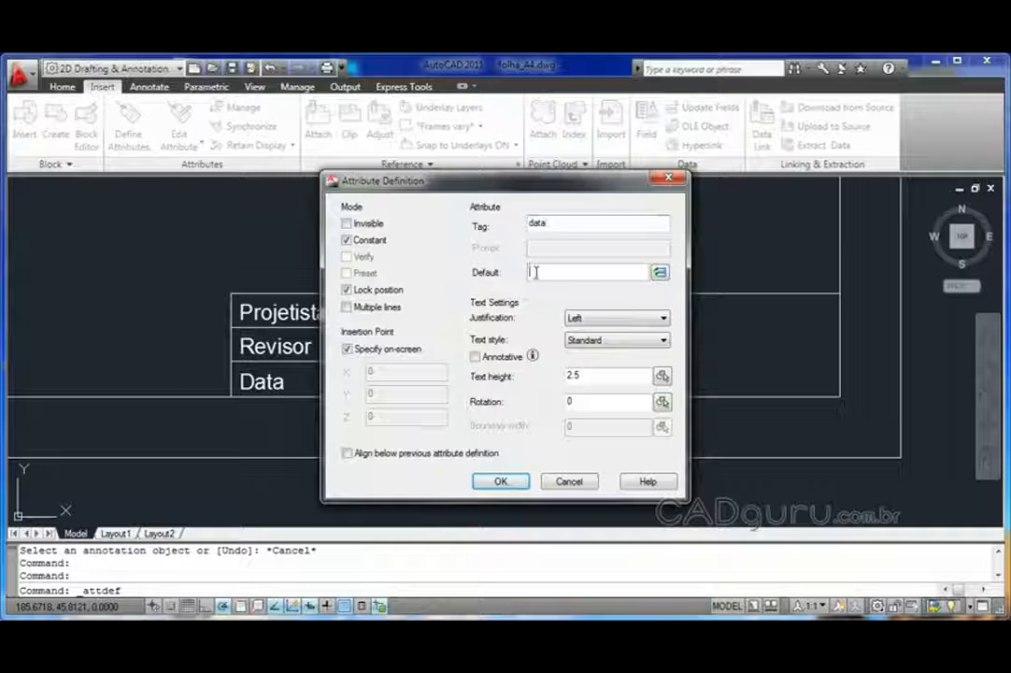
pyautogui.click(660, 273)
pyautogui.click(347, 179)
pyautogui.click(321, 209)
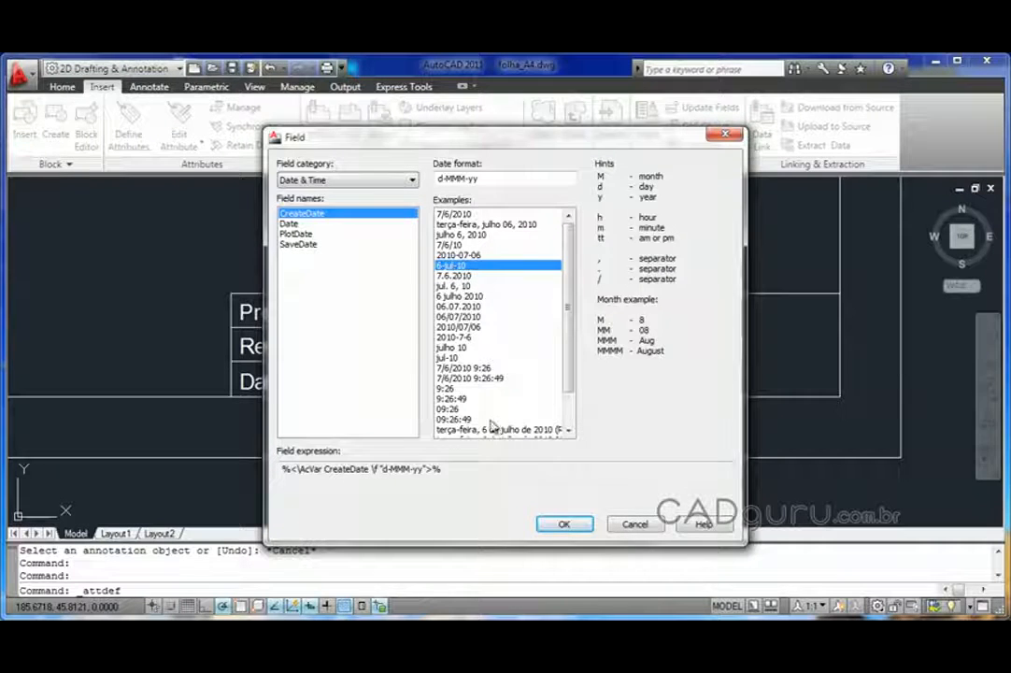
pyautogui.click(560, 524)
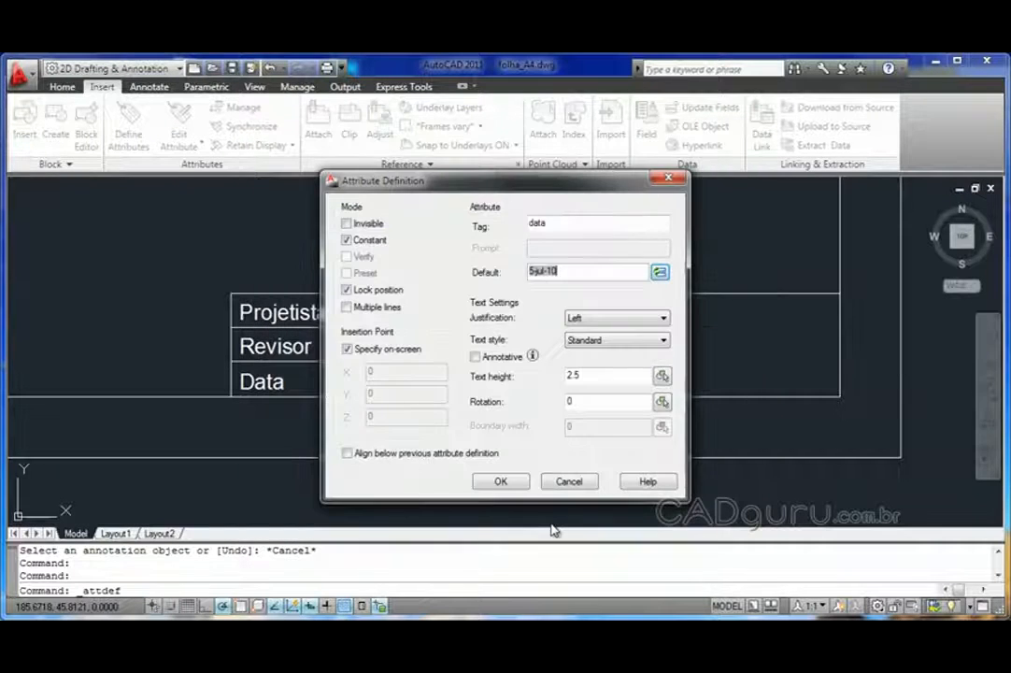
pyautogui.click(506, 483)
pyautogui.click(359, 393)
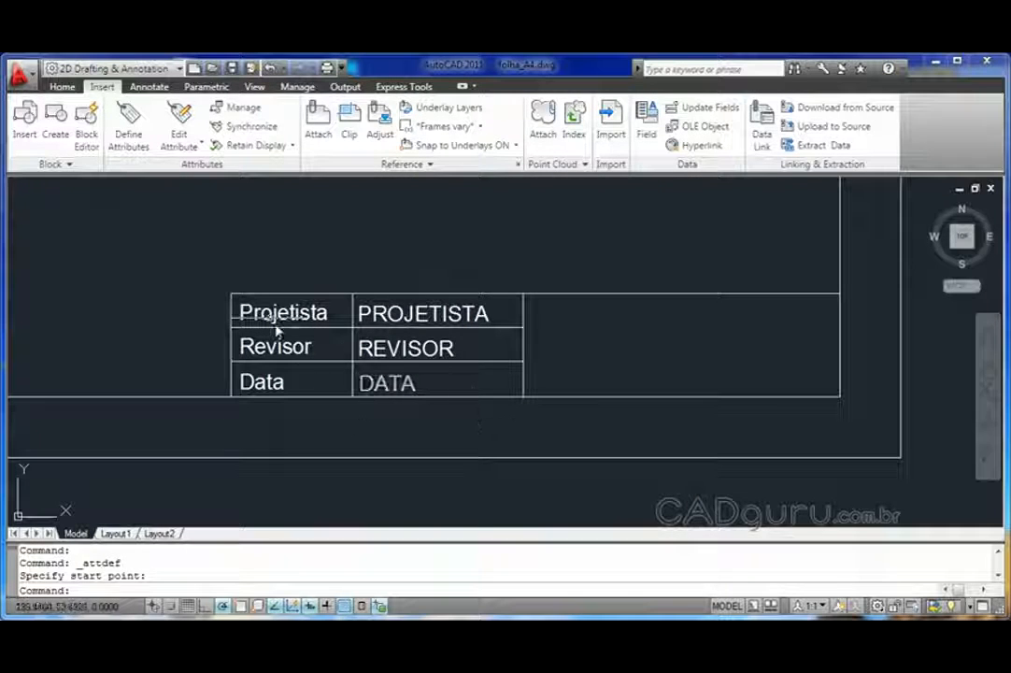
# - Start a new Constant attribute definition with the tag Nome_arquivo and choose the Document category for its default value field
pyautogui.click(131, 136)
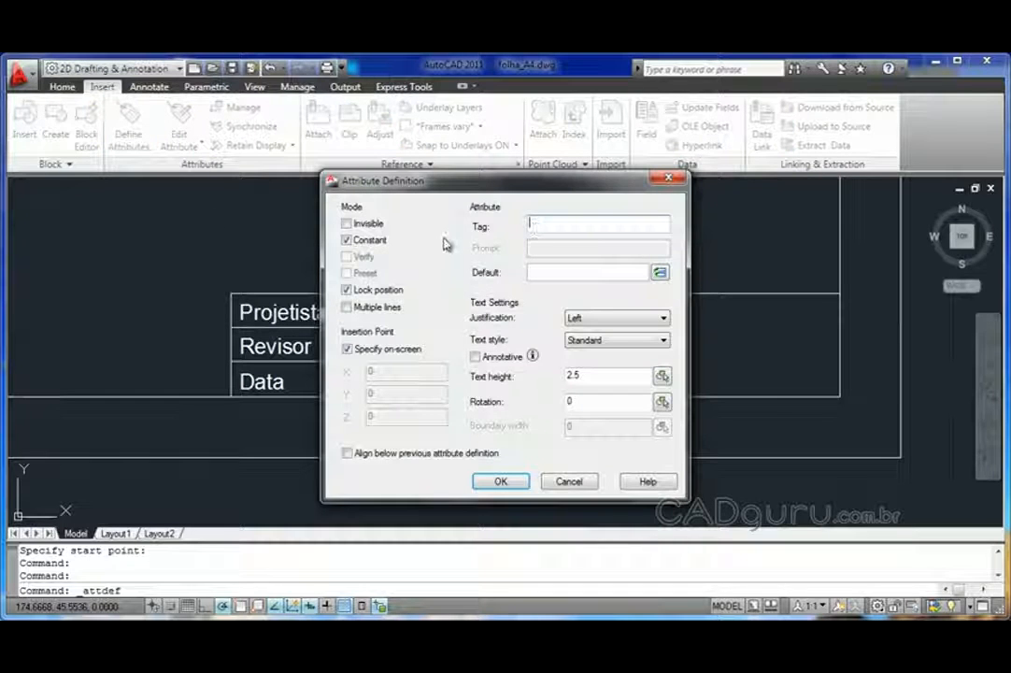
pyautogui.write('Nome_arquivo')
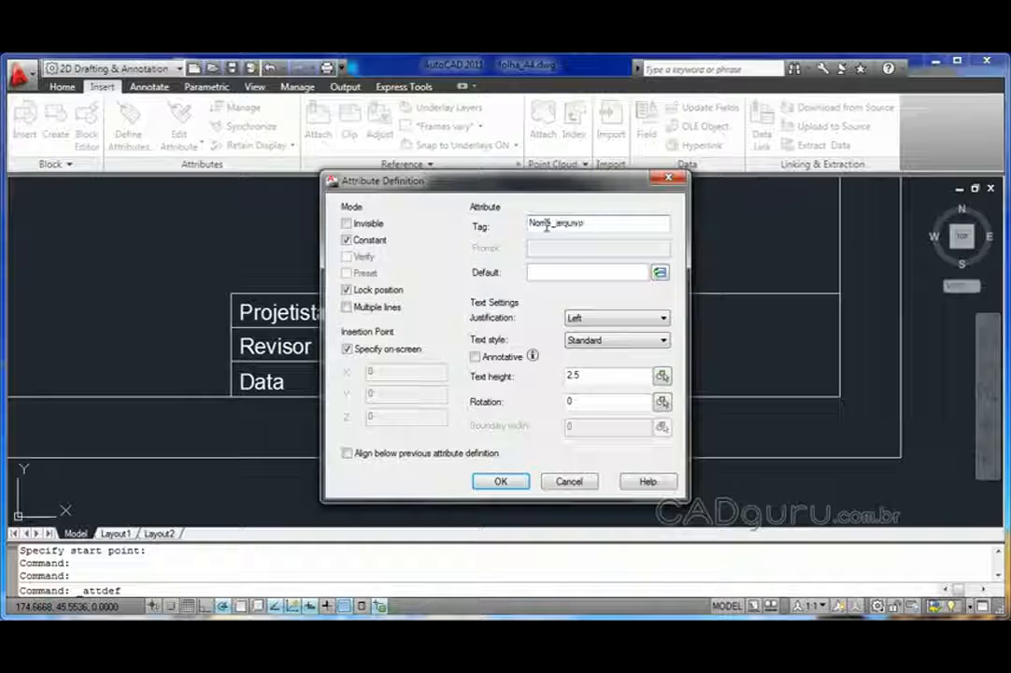
pyautogui.click(661, 273)
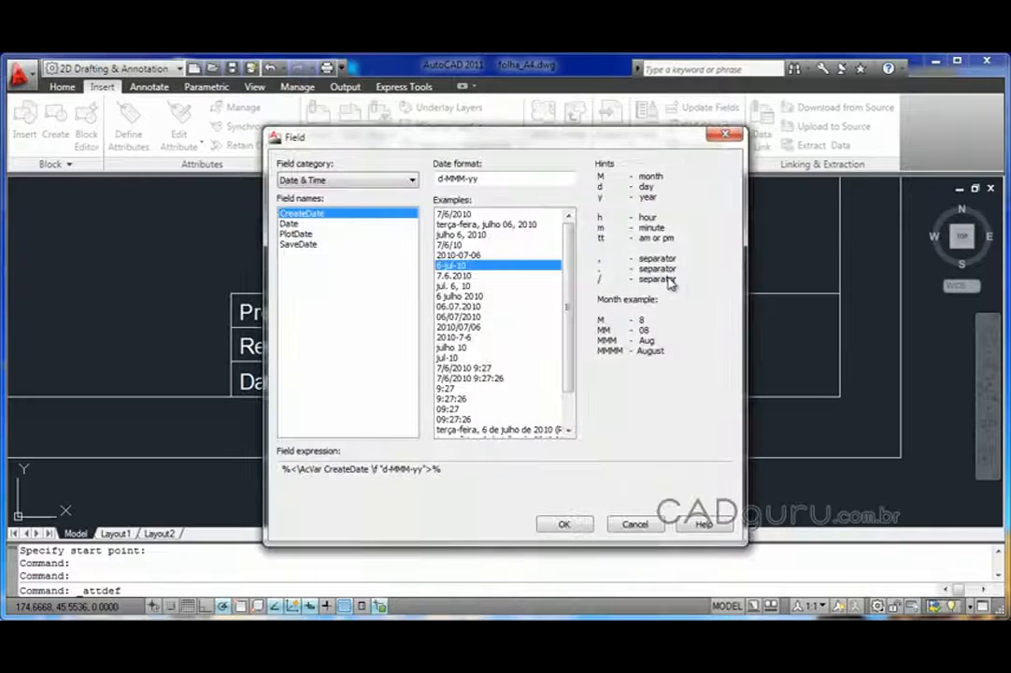
pyautogui.click(348, 179)
pyautogui.click(336, 218)
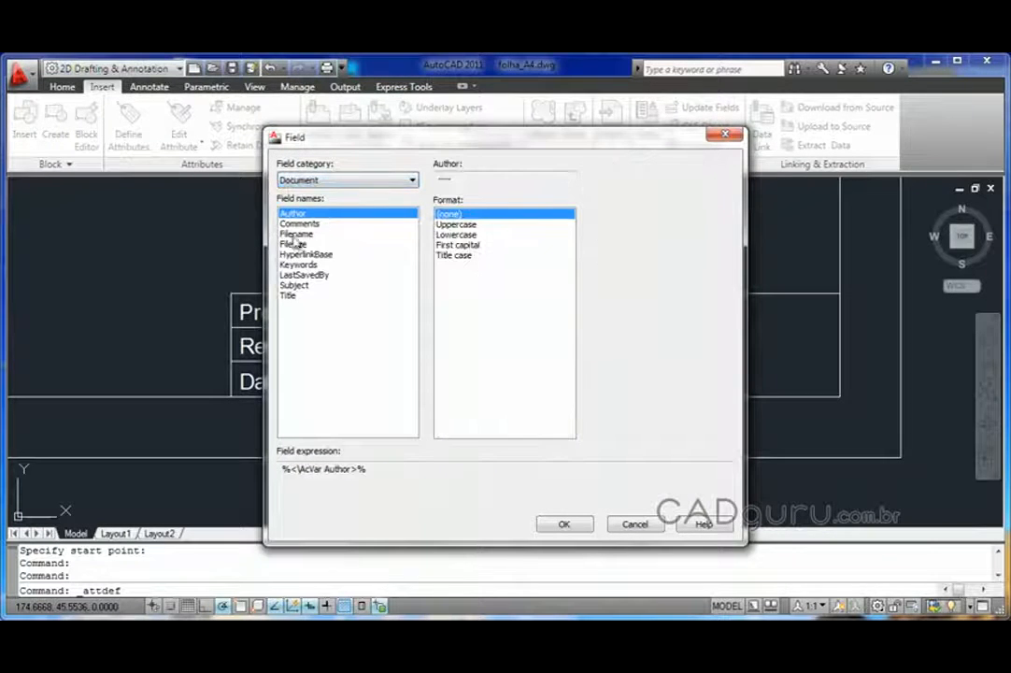
# - Use the Filename field in uppercase, filename only without extension, as the default and place the attribute in the title block's large empty cell
pyautogui.click(295, 235)
pyautogui.click(455, 226)
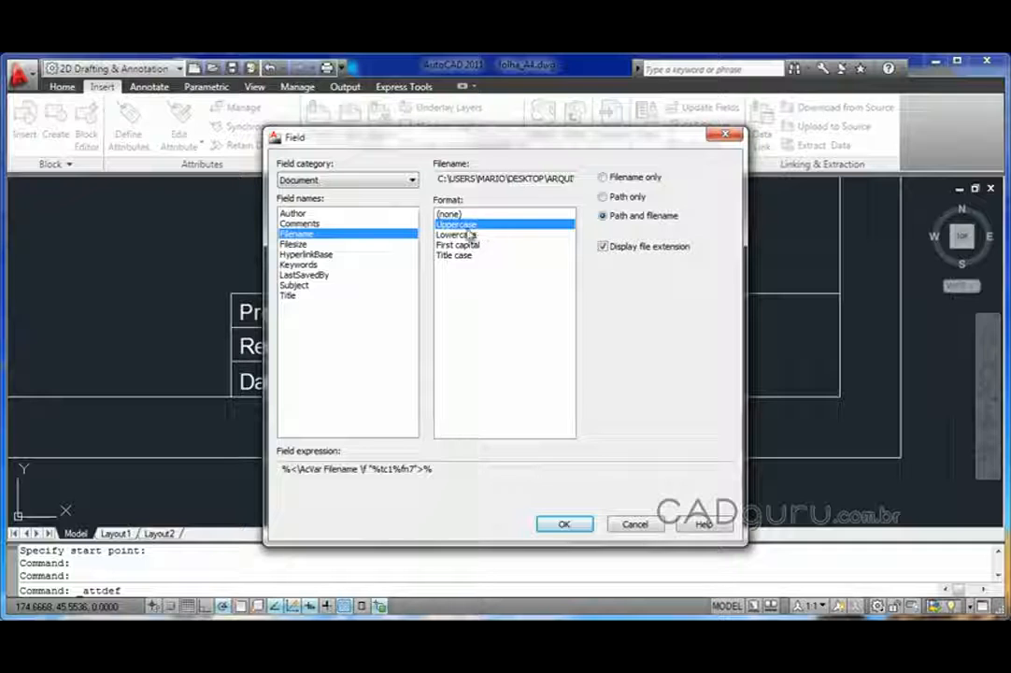
pyautogui.click(603, 177)
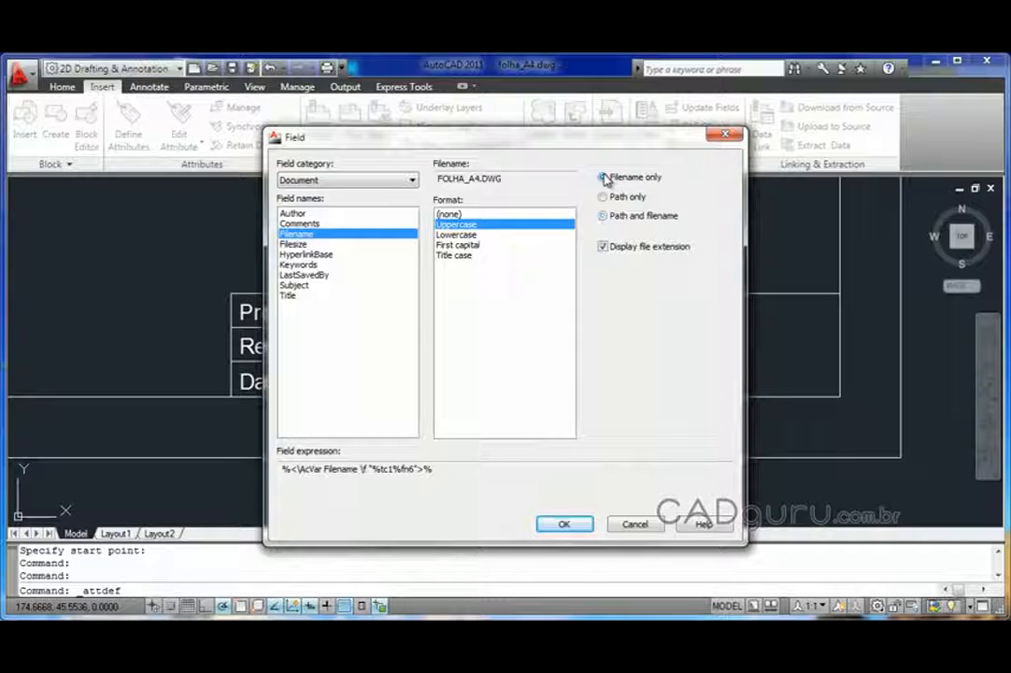
pyautogui.click(604, 247)
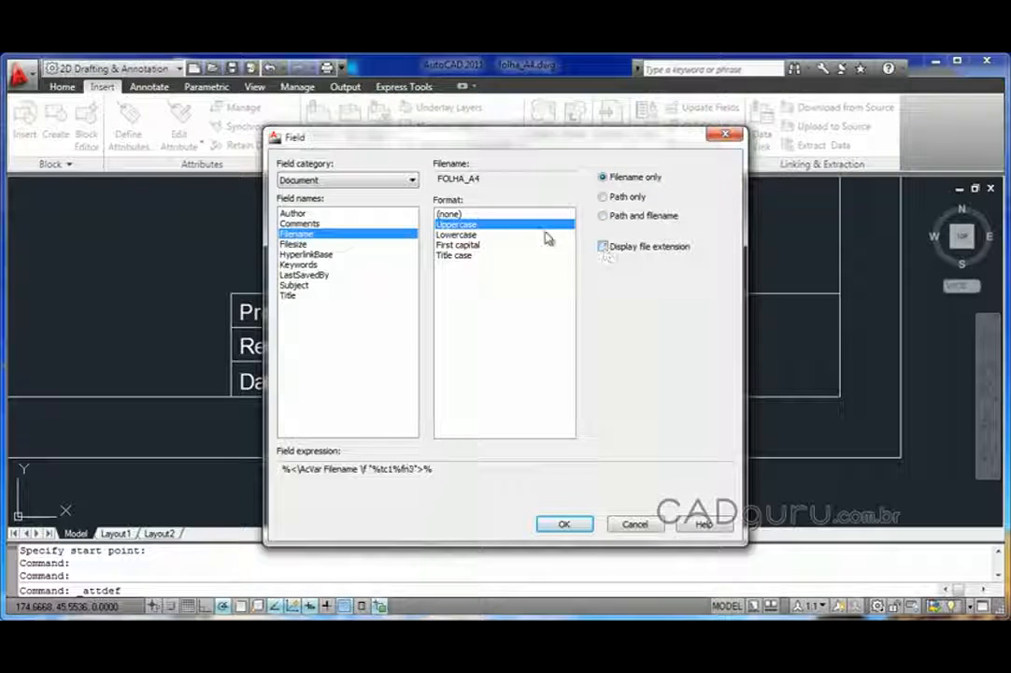
pyautogui.moveTo(490, 178); pyautogui.dragTo(430, 184)
pyautogui.click(496, 179)
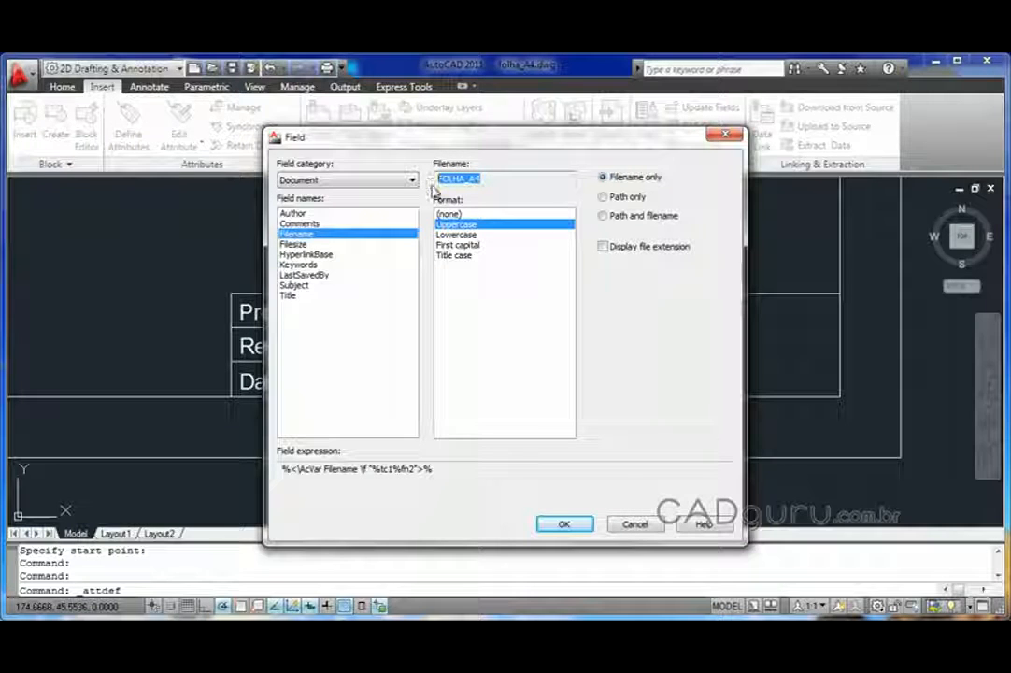
pyautogui.click(561, 524)
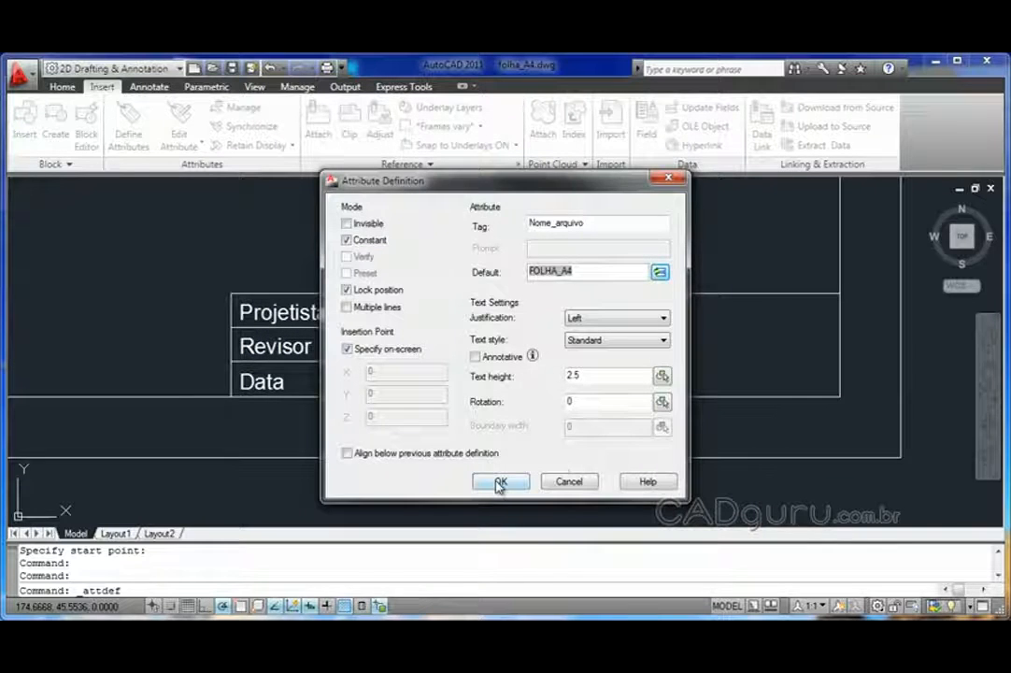
pyautogui.click(500, 482)
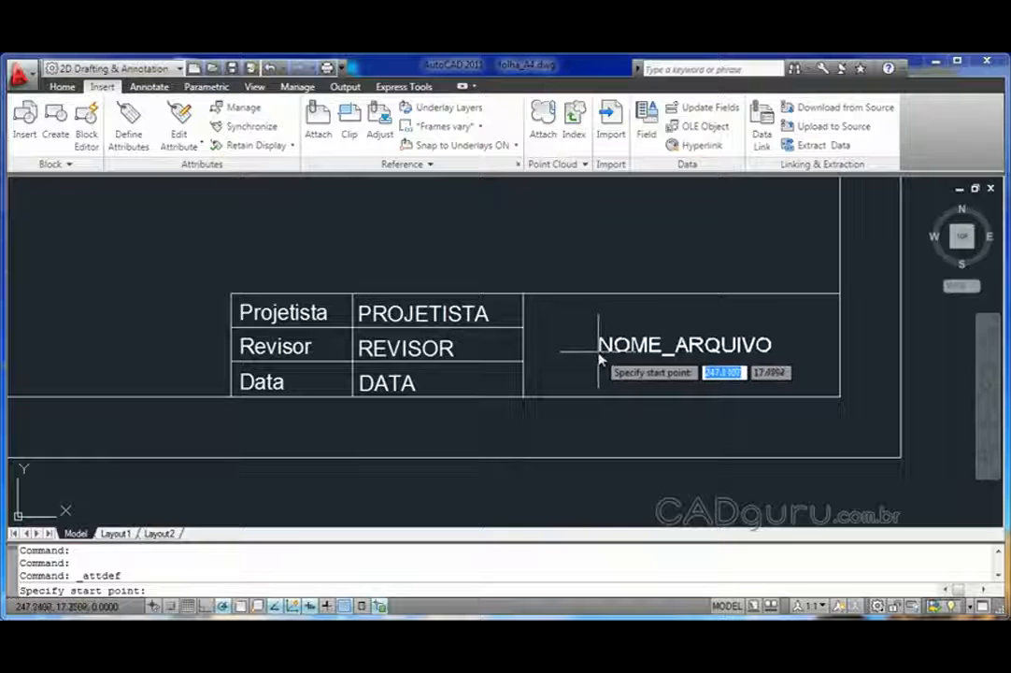
pyautogui.click(599, 356)
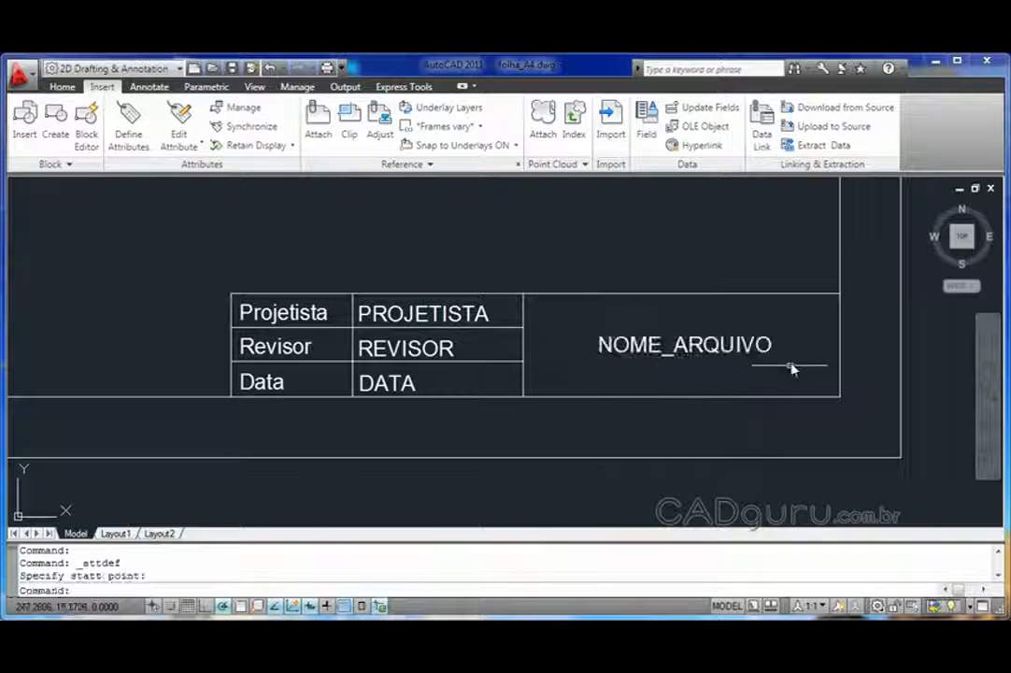
# - Start a WBLOCK export of the sheet with the base point snapped to the outer frame's lower-left corner
pyautogui.scroll(-4, 448, 267)
pyautogui.moveTo(311, 252)
pyautogui.mouseDown(button='middle')
pyautogui.moveTo(641, 393)
pyautogui.moveTo(717, 406)
pyautogui.mouseUp(button='middle')
pyautogui.scroll(-3, 579, 333)
pyautogui.moveTo(643, 343); pyautogui.dragTo(594, 399, button='middle')
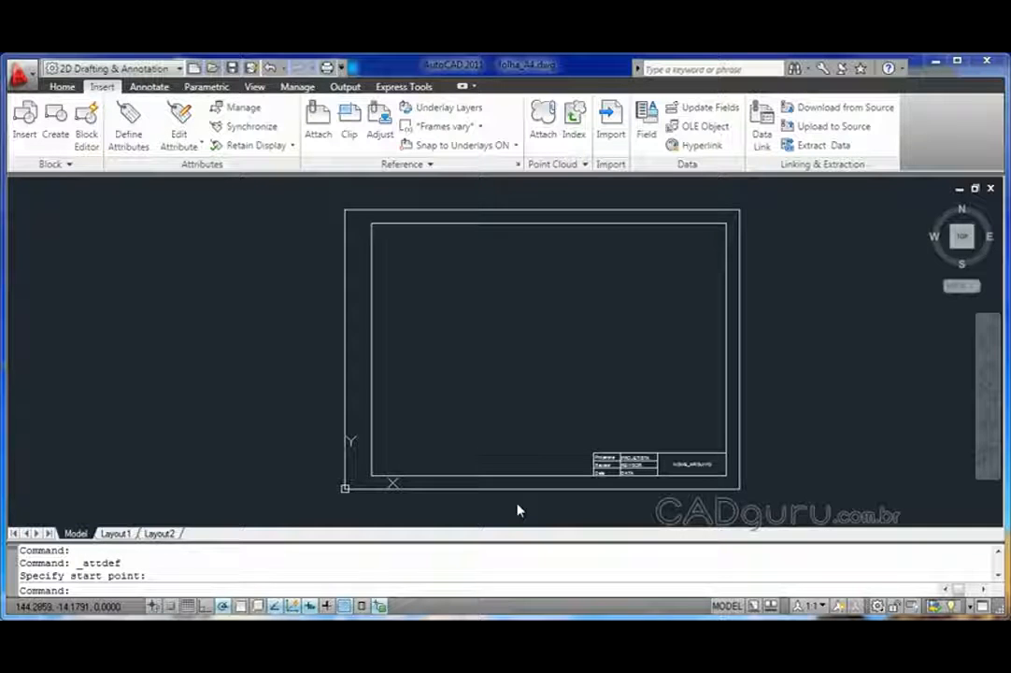
pyautogui.write('wblock')
pyautogui.press('Return')
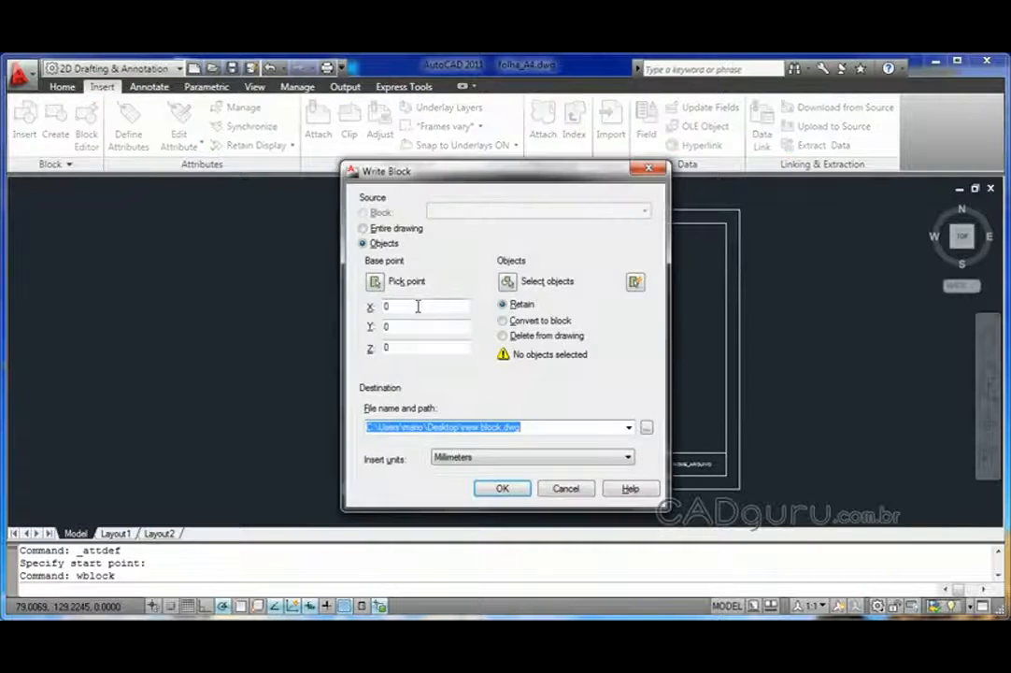
pyautogui.click(384, 277)
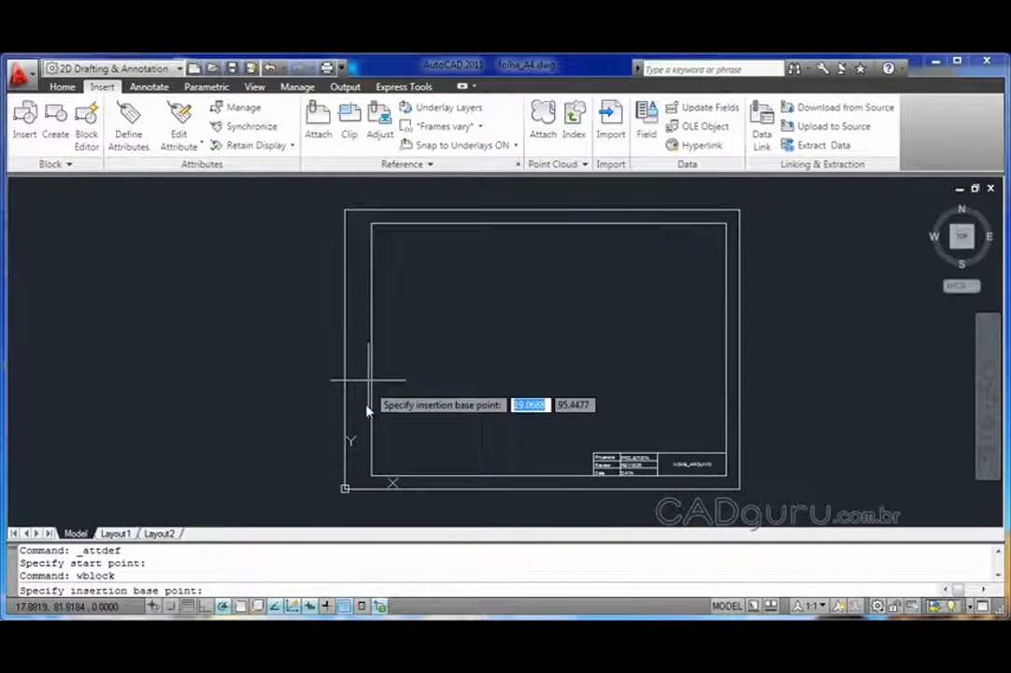
pyautogui.press('F3')
pyautogui.click(353, 502)
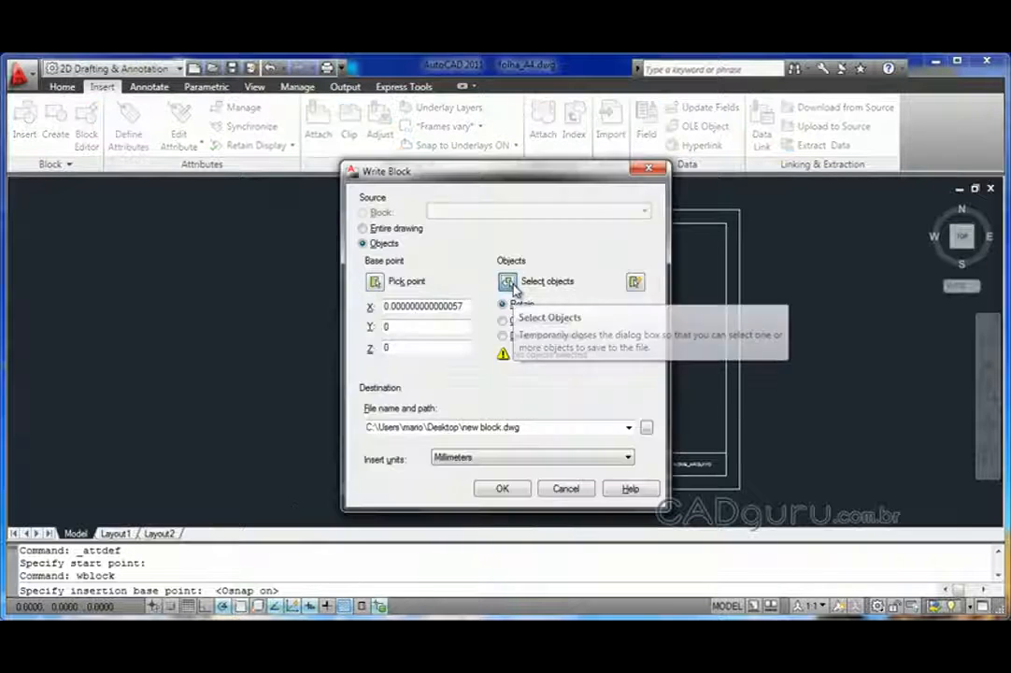
# - Select the complete A4 sheet, including both frames and the title block, as the objects of the exported block
pyautogui.click(507, 343)
pyautogui.click(763, 503)
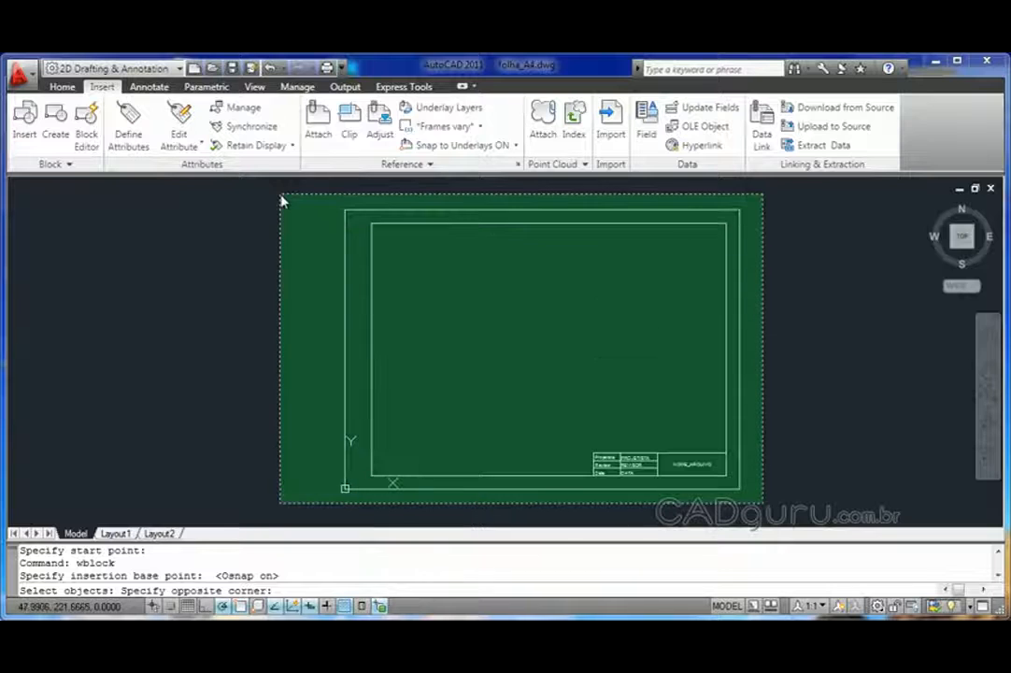
pyautogui.click(280, 196)
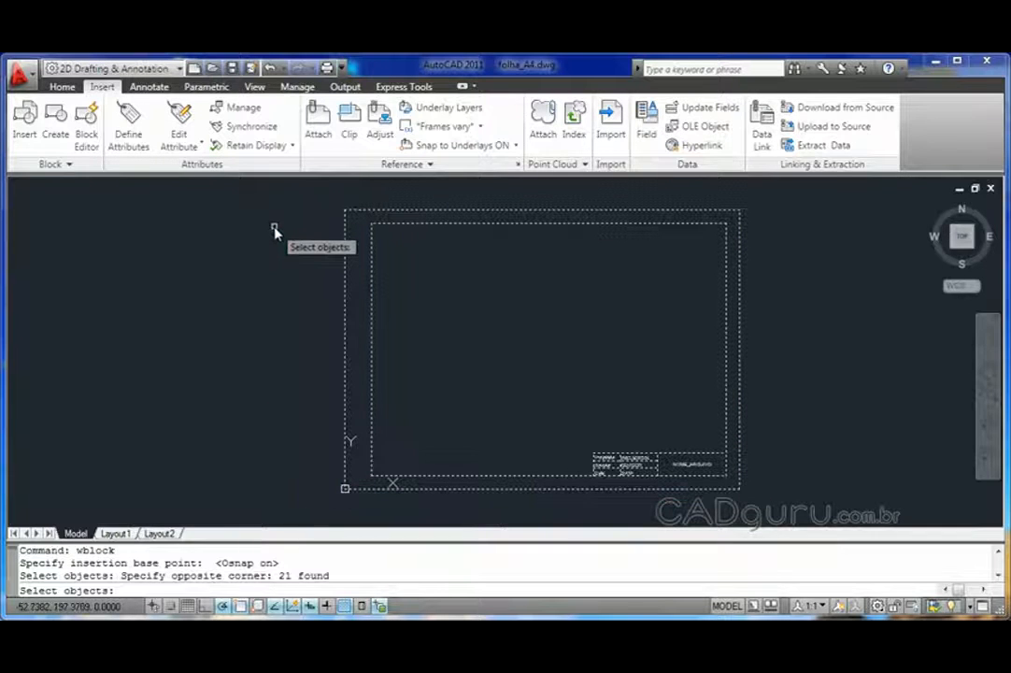
pyautogui.press('Return')
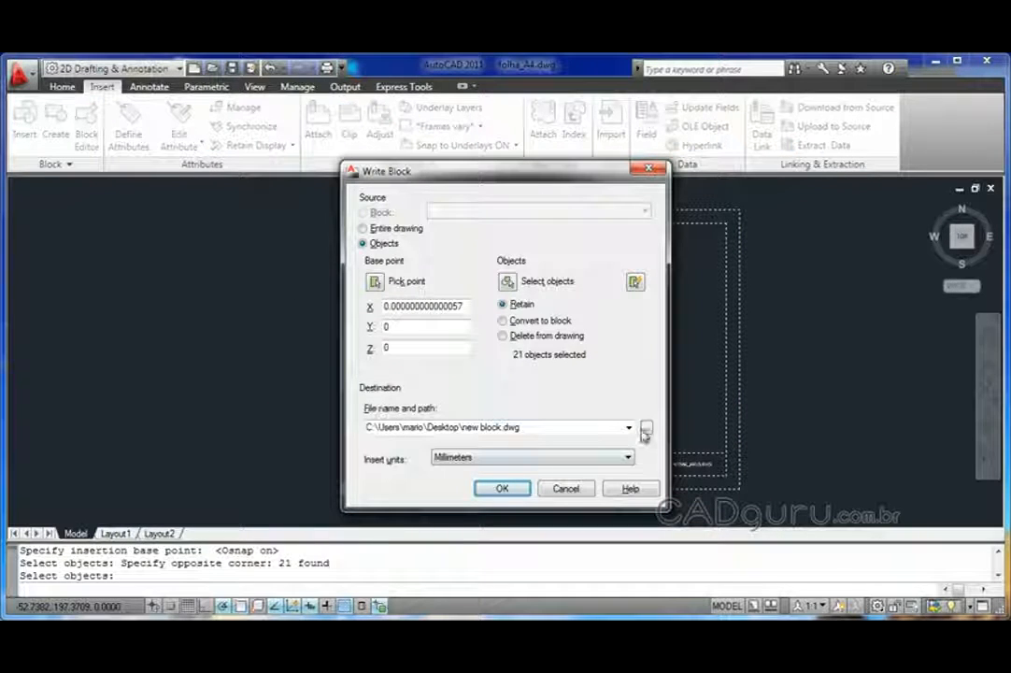
# - Name the destination file folha a4.dwg on the desktop and write the block
pyautogui.click(647, 430)
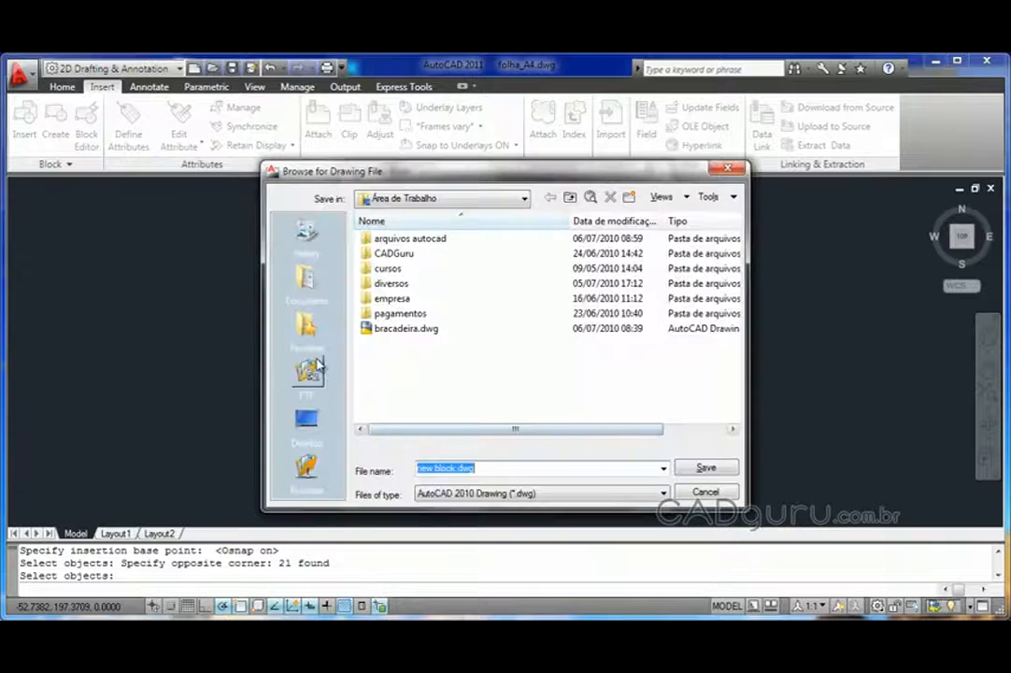
pyautogui.moveTo(458, 470); pyautogui.dragTo(384, 470)
pyautogui.write('bolha ')
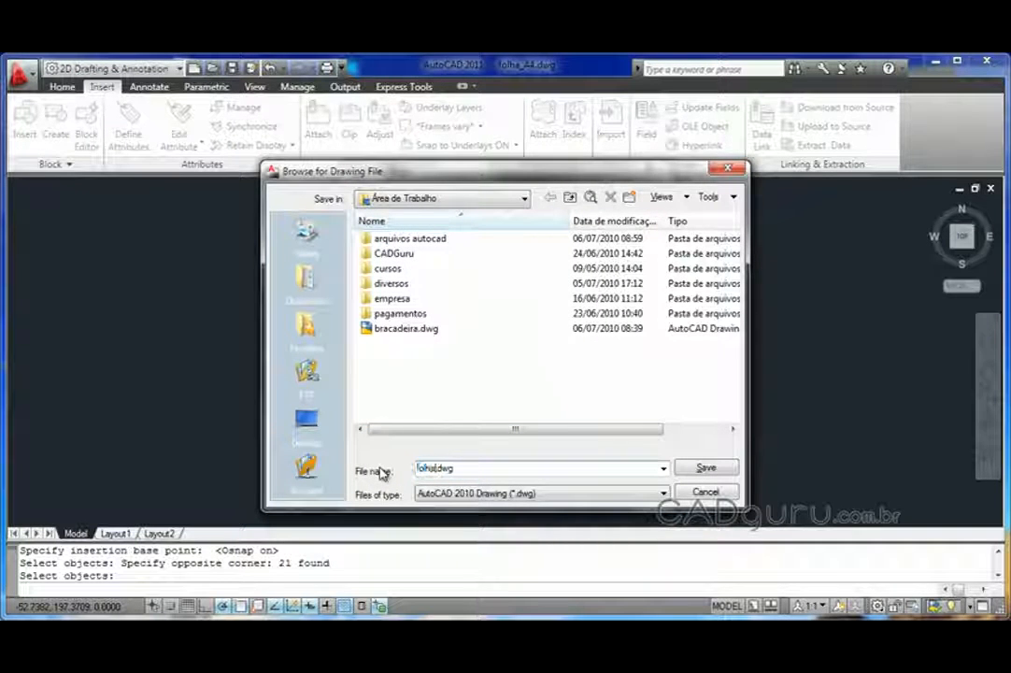
pyautogui.write('a4')
pyautogui.click(705, 467)
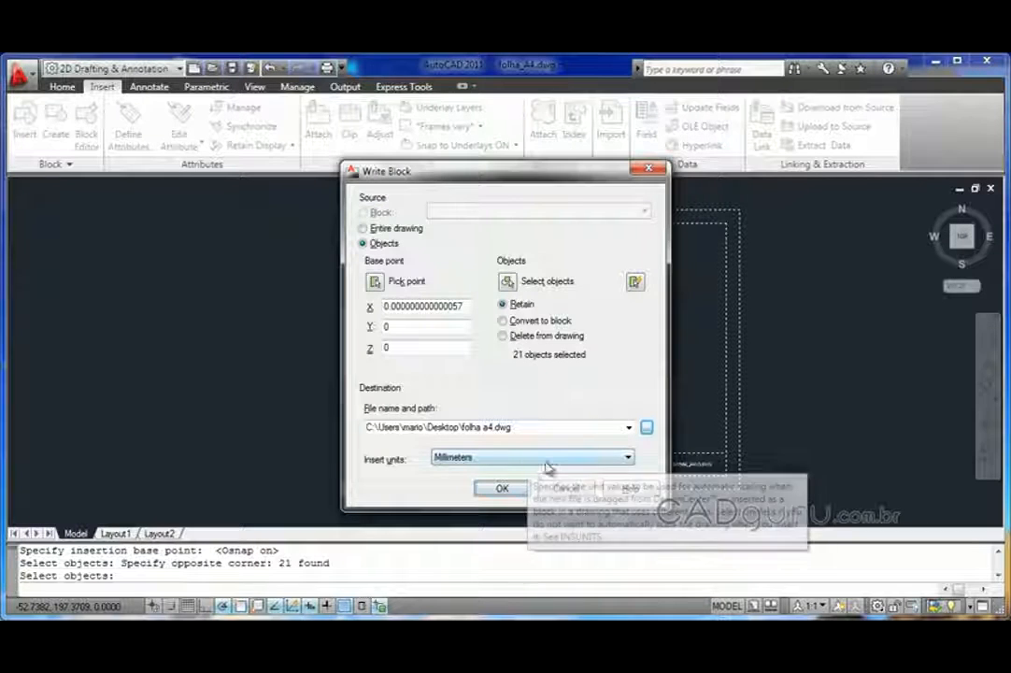
pyautogui.click(497, 491)
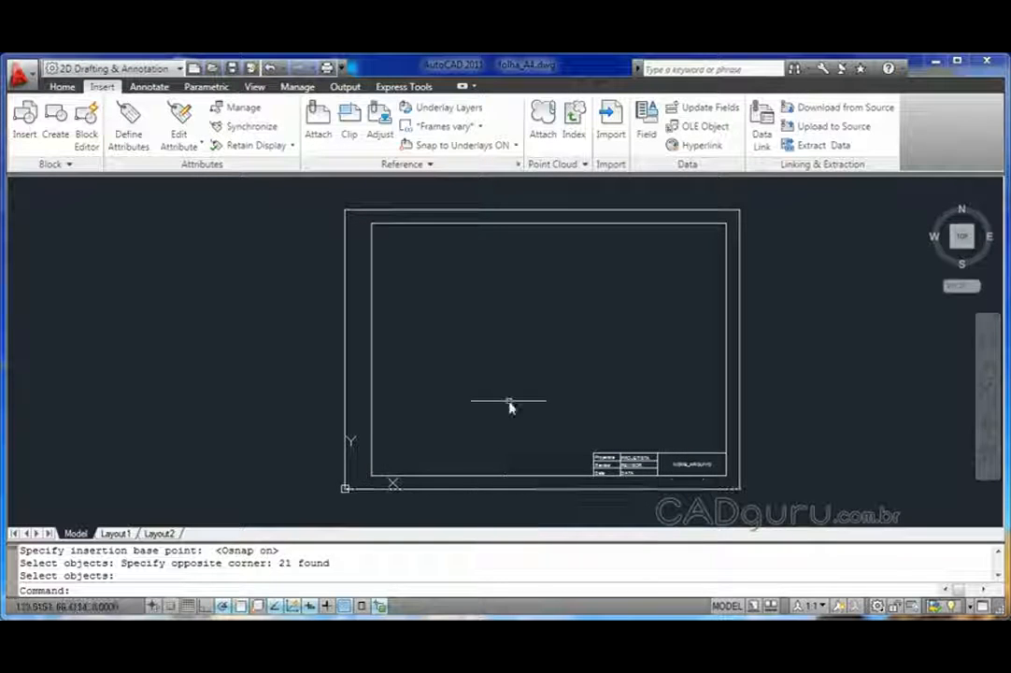
# - Open the recent drawing dimensional.dwg listed directly below folha_A4.dwg
pyautogui.click(28, 78)
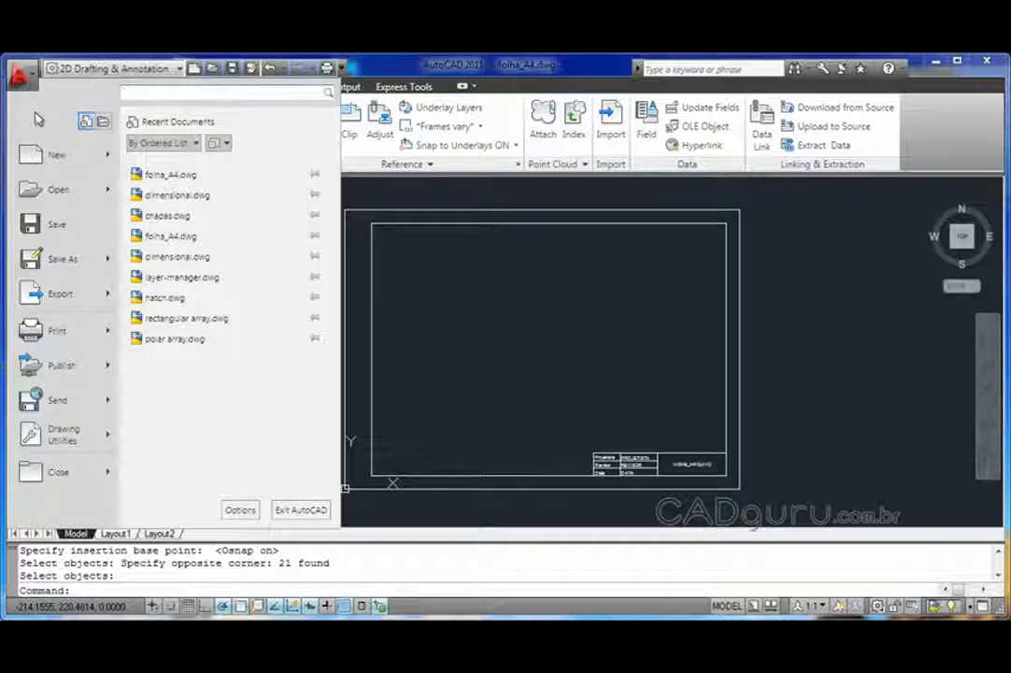
pyautogui.click(168, 196)
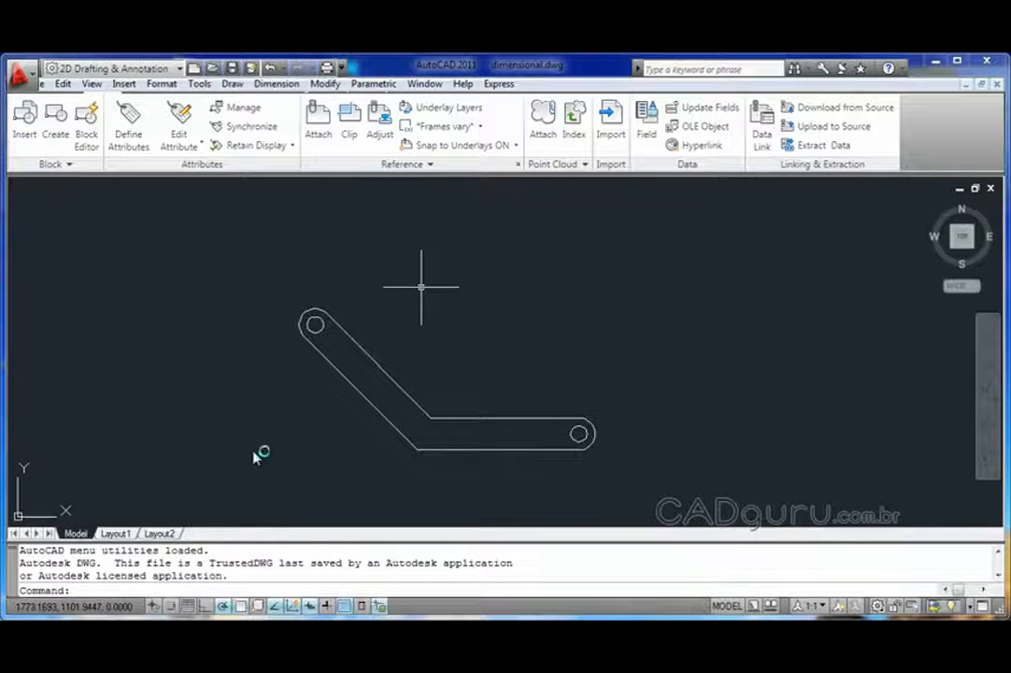
pyautogui.moveTo(496, 396); pyautogui.dragTo(610, 353, button='middle')
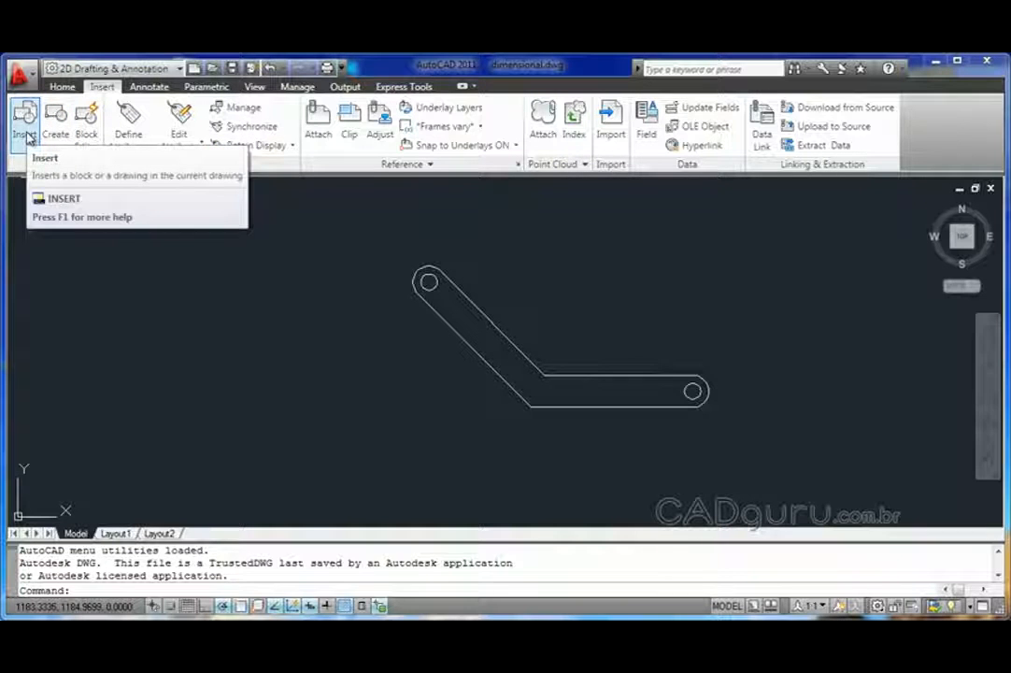
# - Insert folha a4.dwg from the desktop as a block at scale 1, in the empty area below and left of the part
pyautogui.click(26, 119)
pyautogui.click(552, 244)
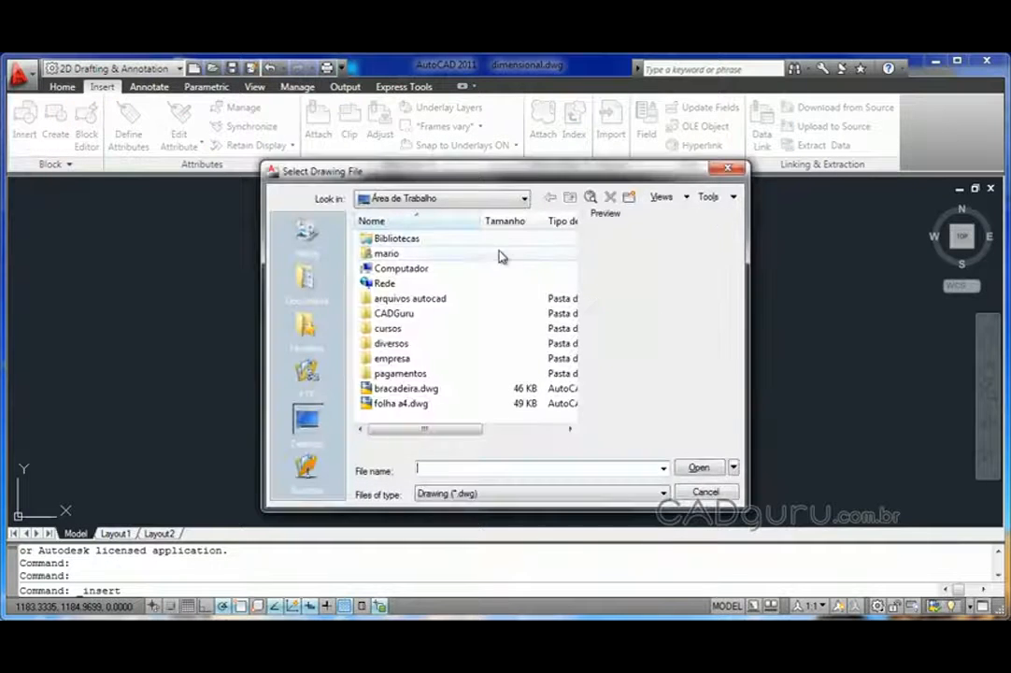
pyautogui.click(397, 407)
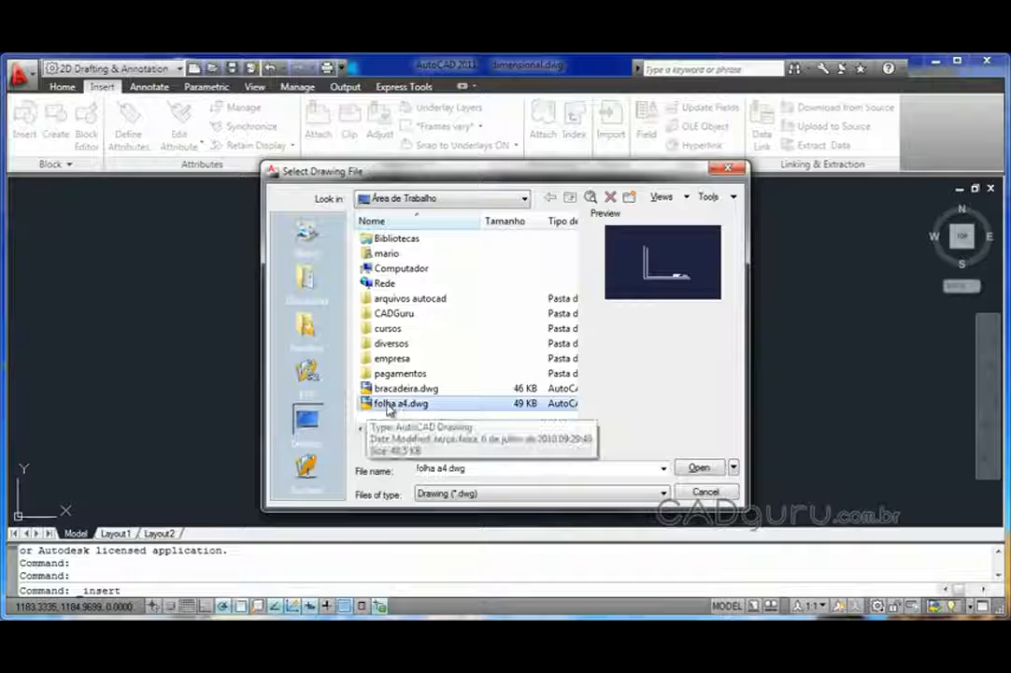
pyautogui.click(699, 468)
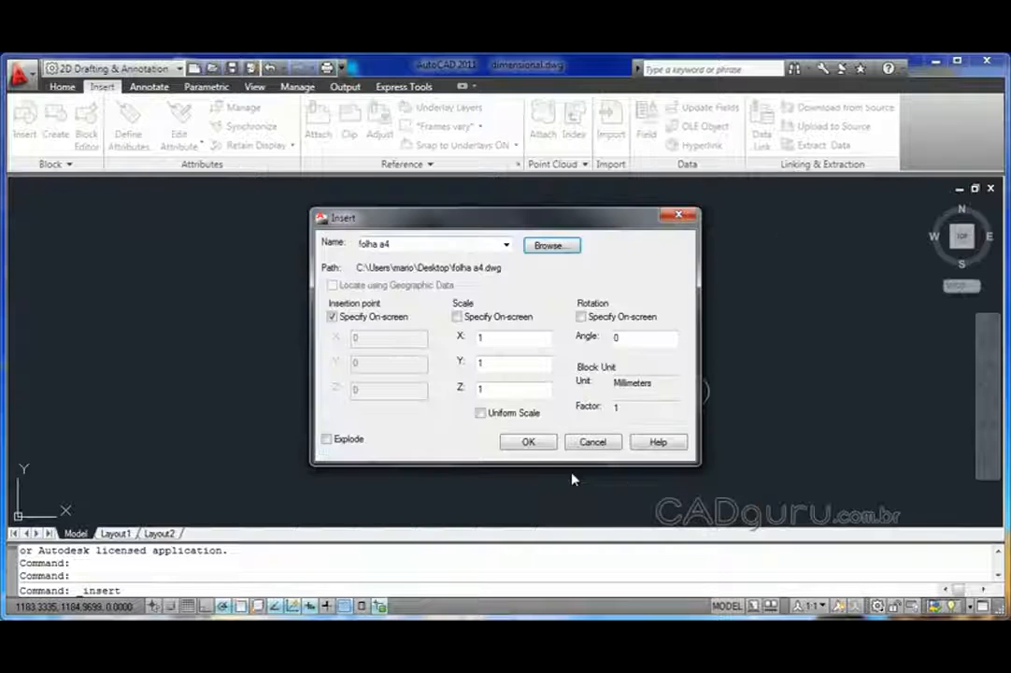
pyautogui.click(512, 446)
pyautogui.click(129, 484)
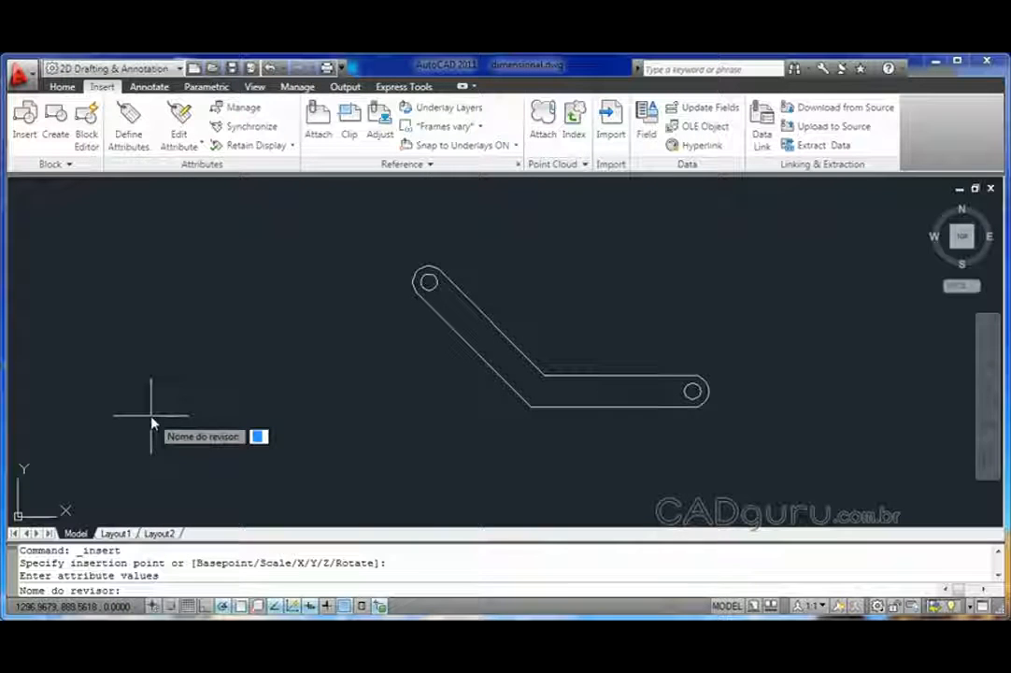
# - Enter the reviewer's name and the designer's name as the block's attribute values and check the filled title block
pyautogui.write('João')
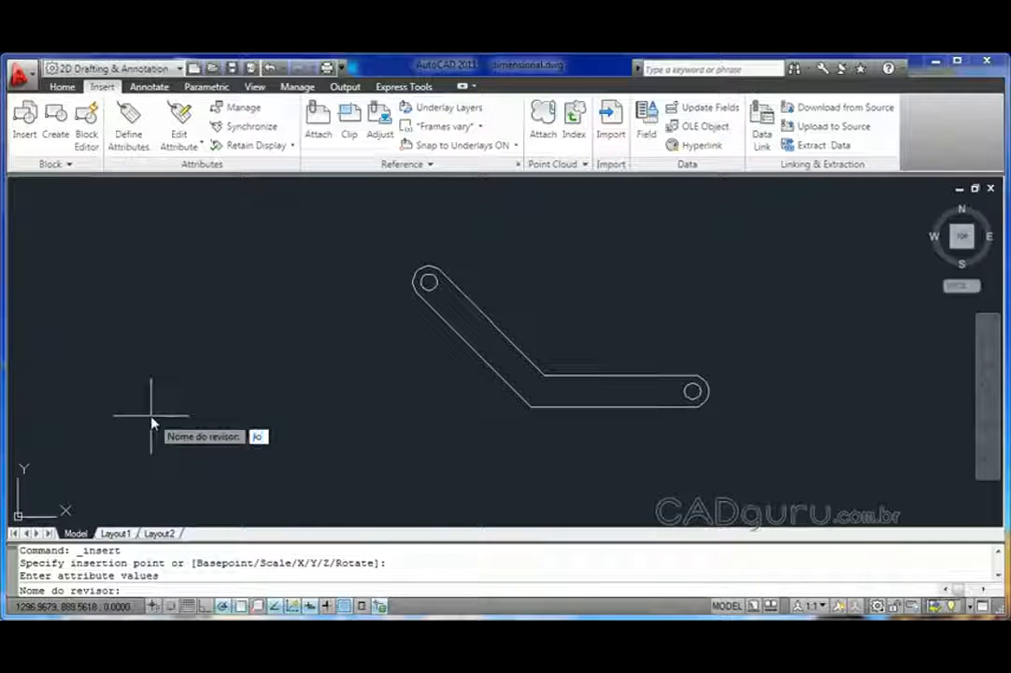
pyautogui.press('Return')
pyautogui.write('Daniel')
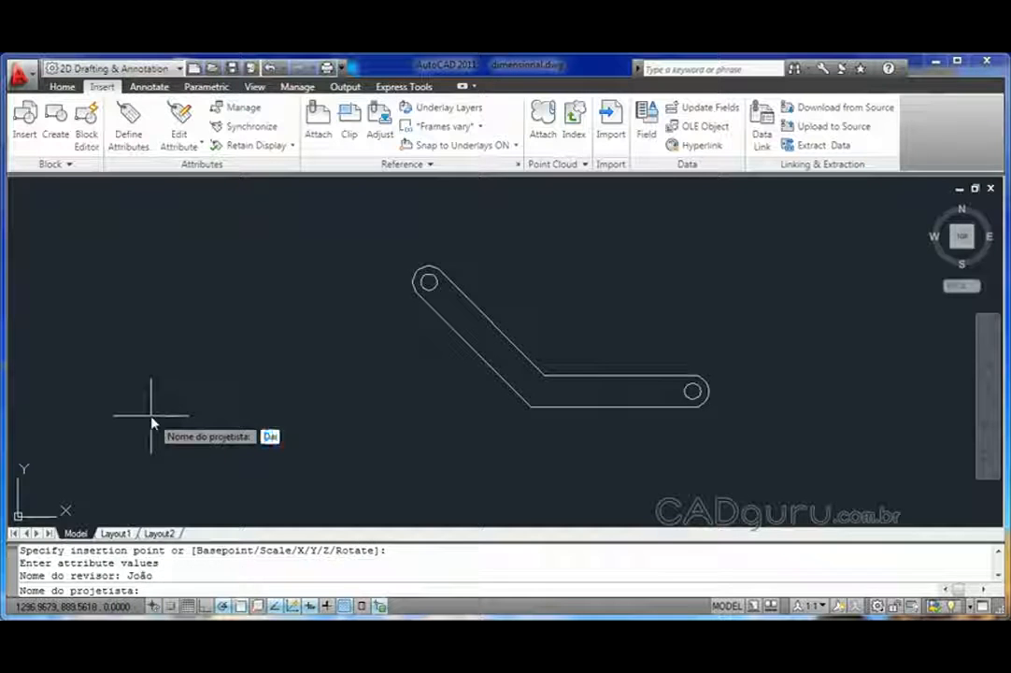
pyautogui.press('Return')
pyautogui.scroll(8, 299, 454)
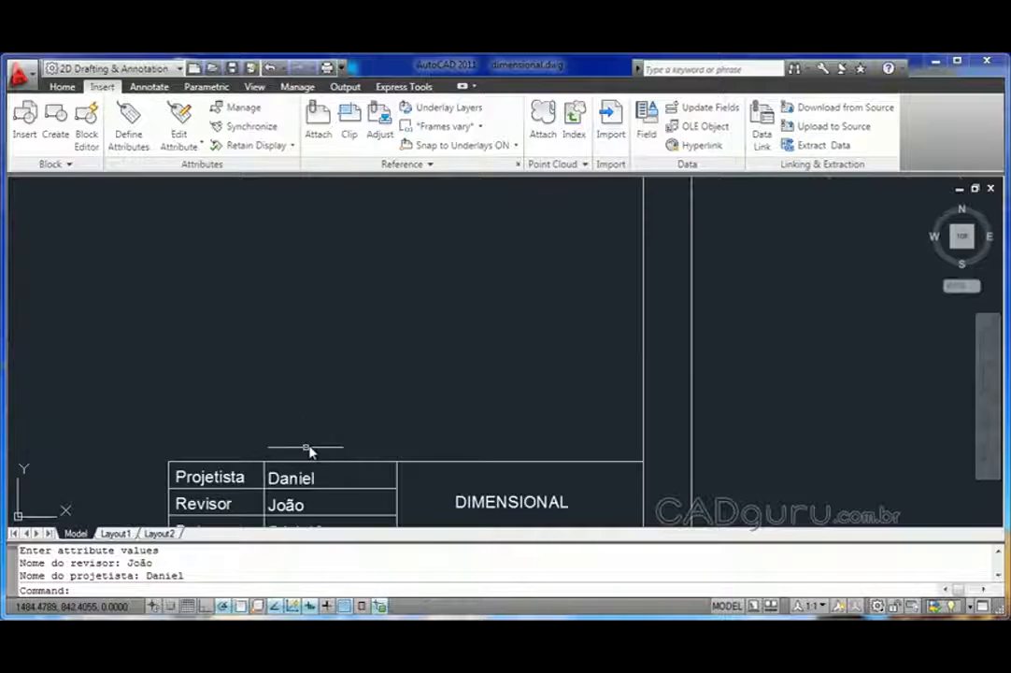
pyautogui.moveTo(304, 447); pyautogui.dragTo(490, 275, button='middle')
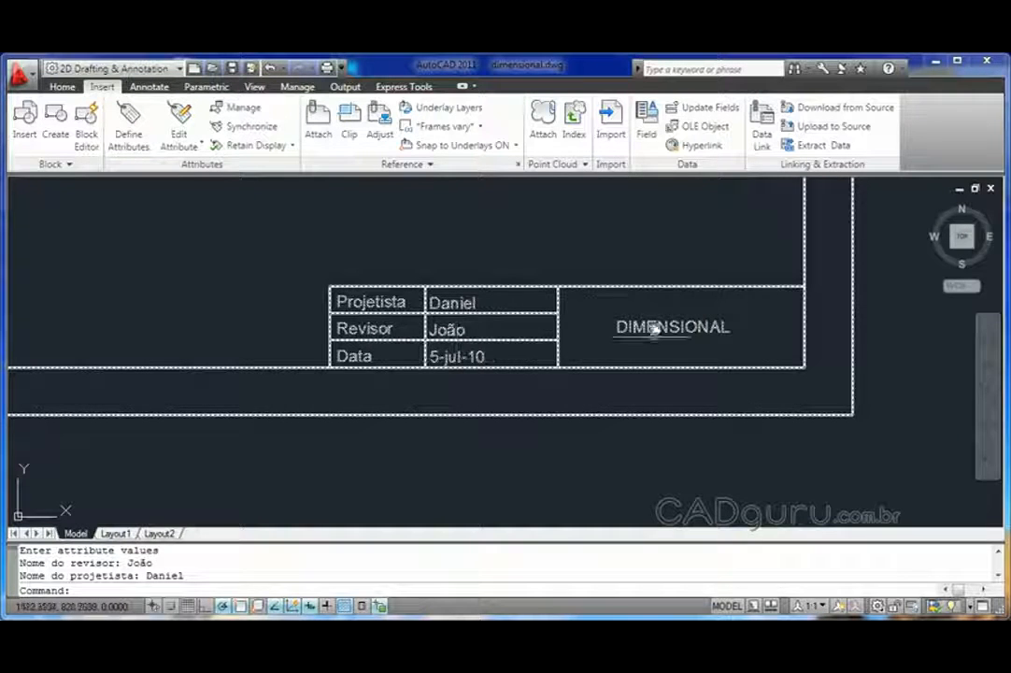
# - Move the bent link part onto the inserted A4 sheet
pyautogui.scroll(-9, 621, 300)
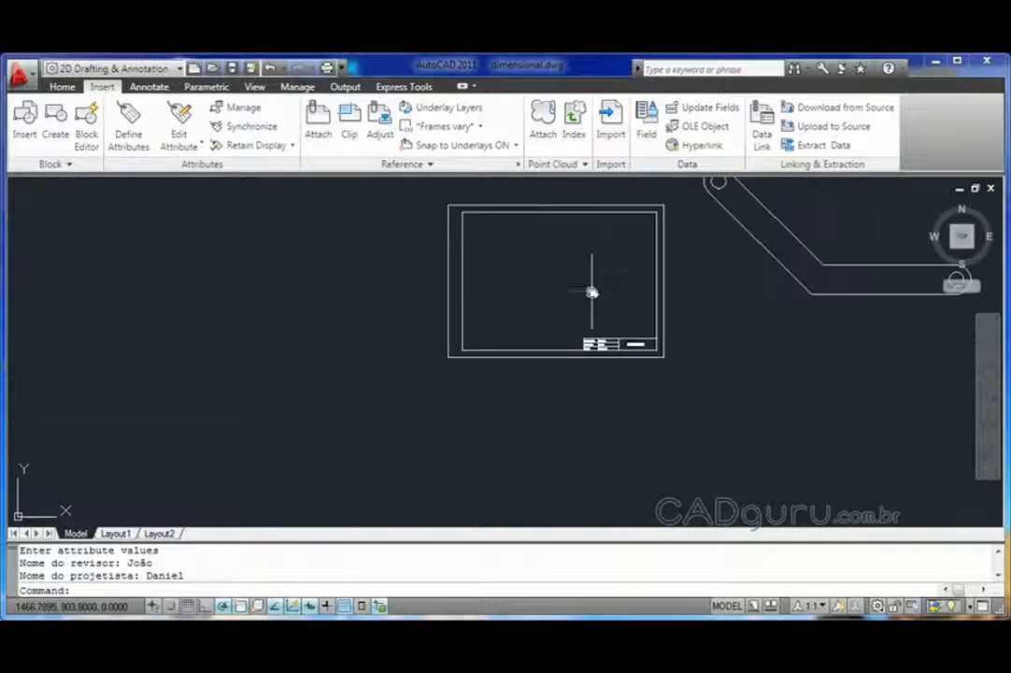
pyautogui.moveTo(592, 287); pyautogui.dragTo(517, 368, button='middle')
pyautogui.click(937, 409)
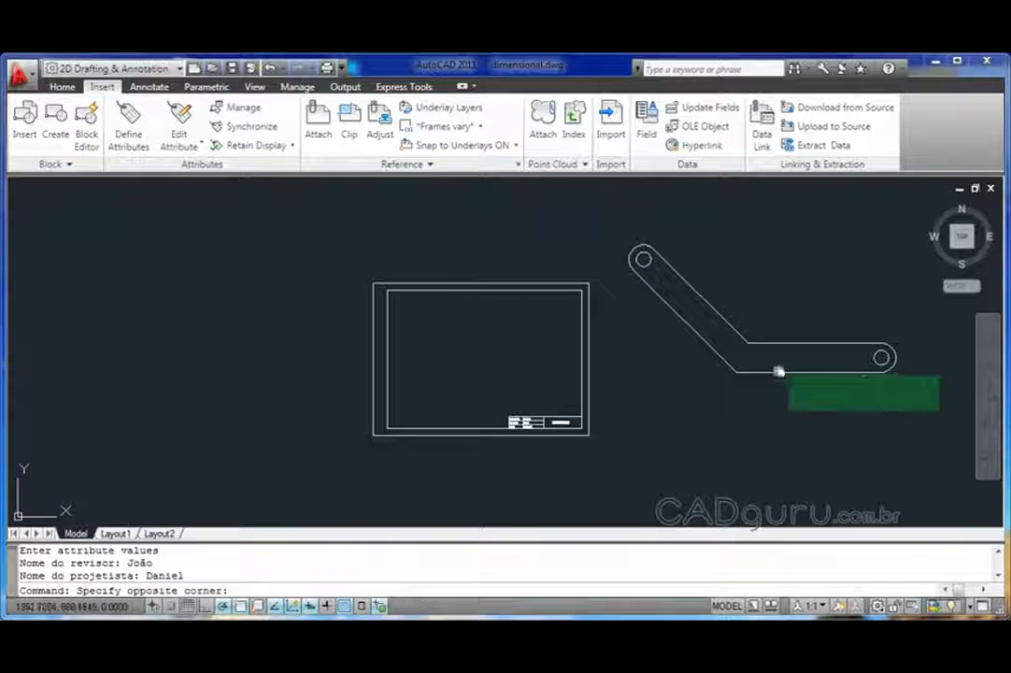
pyautogui.click(609, 206)
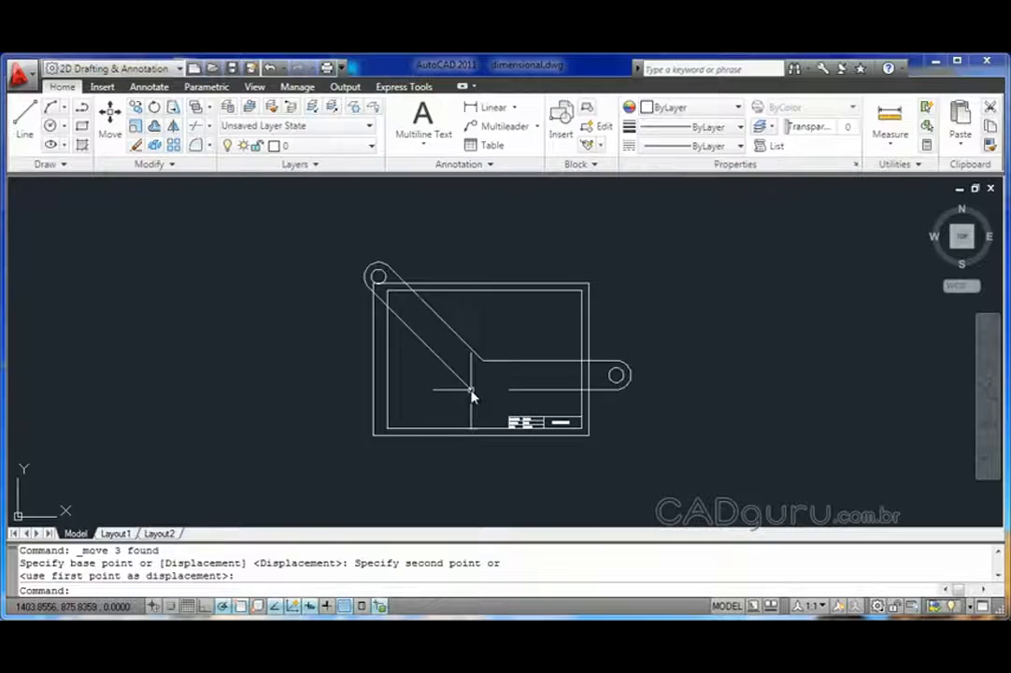
pyautogui.scroll(6, 338, 266)
pyautogui.press('Escape')
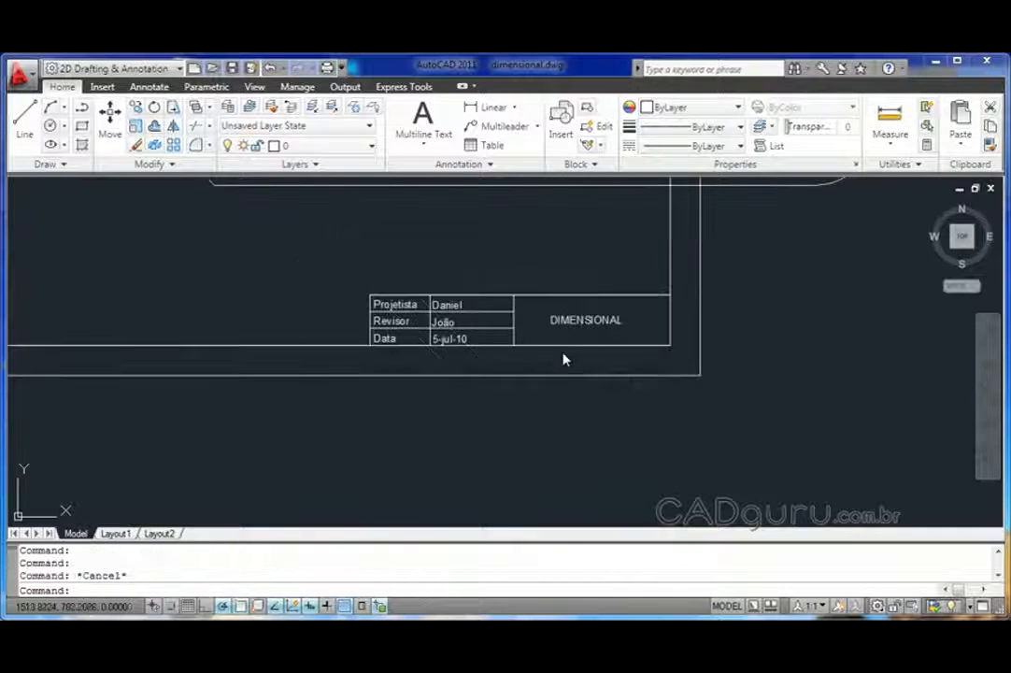